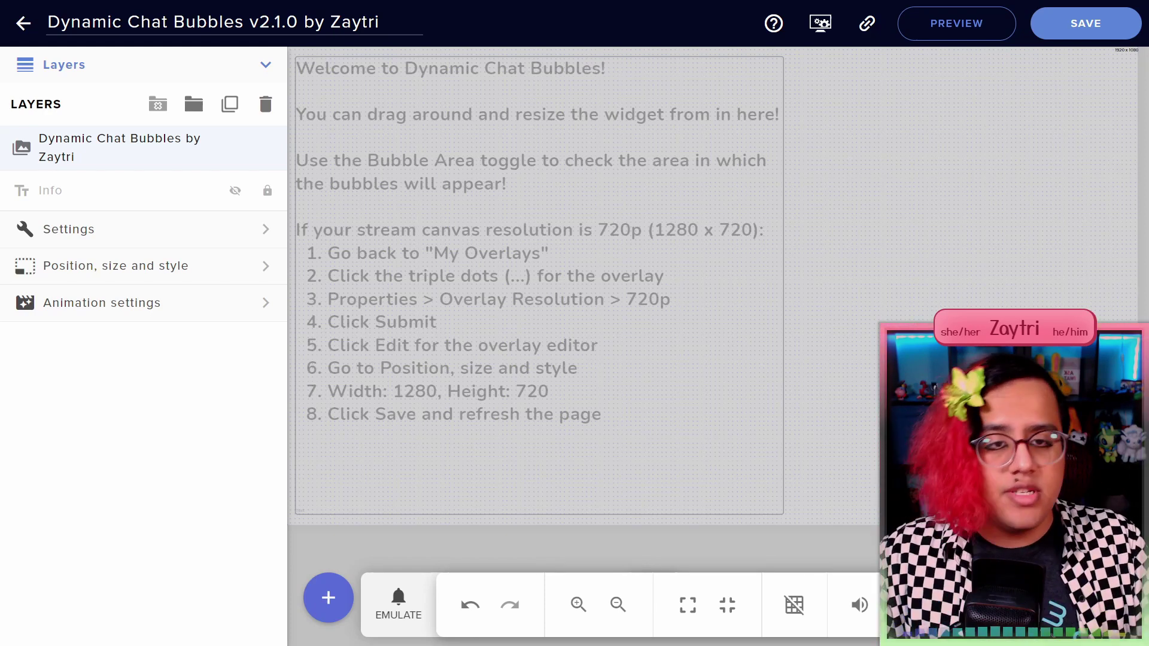
Reposition the Dynamic Chat Bubbles widget on the canvas and send several random test messages to preview its bubbles.
drag(712, 286, 500, 360)
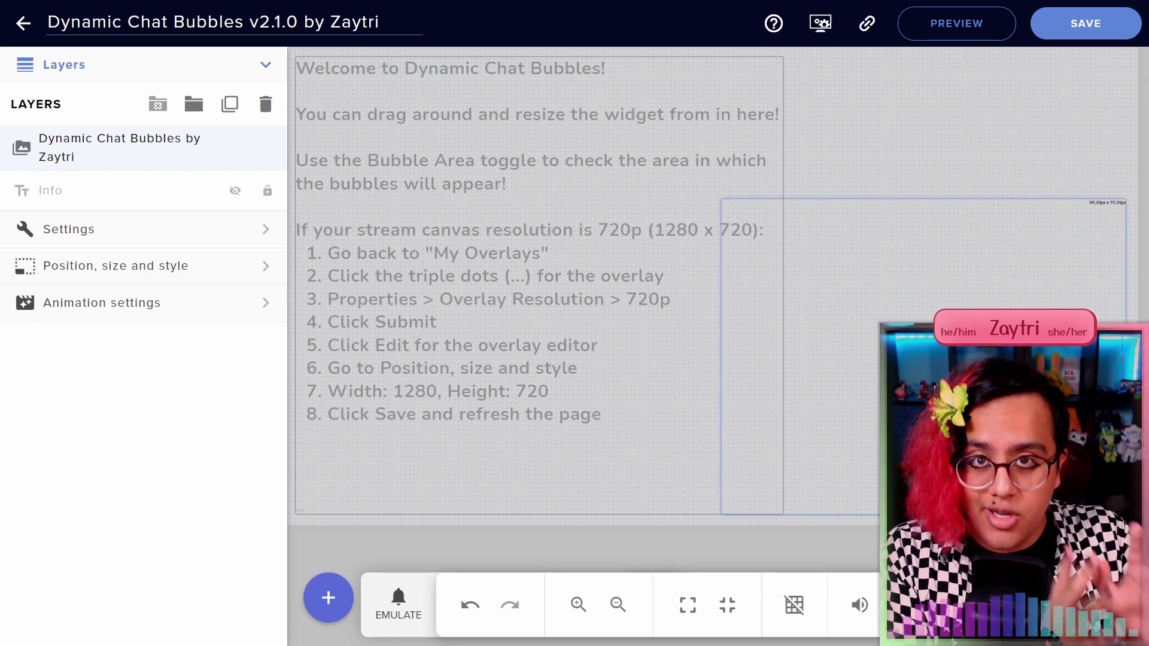
click(265, 229)
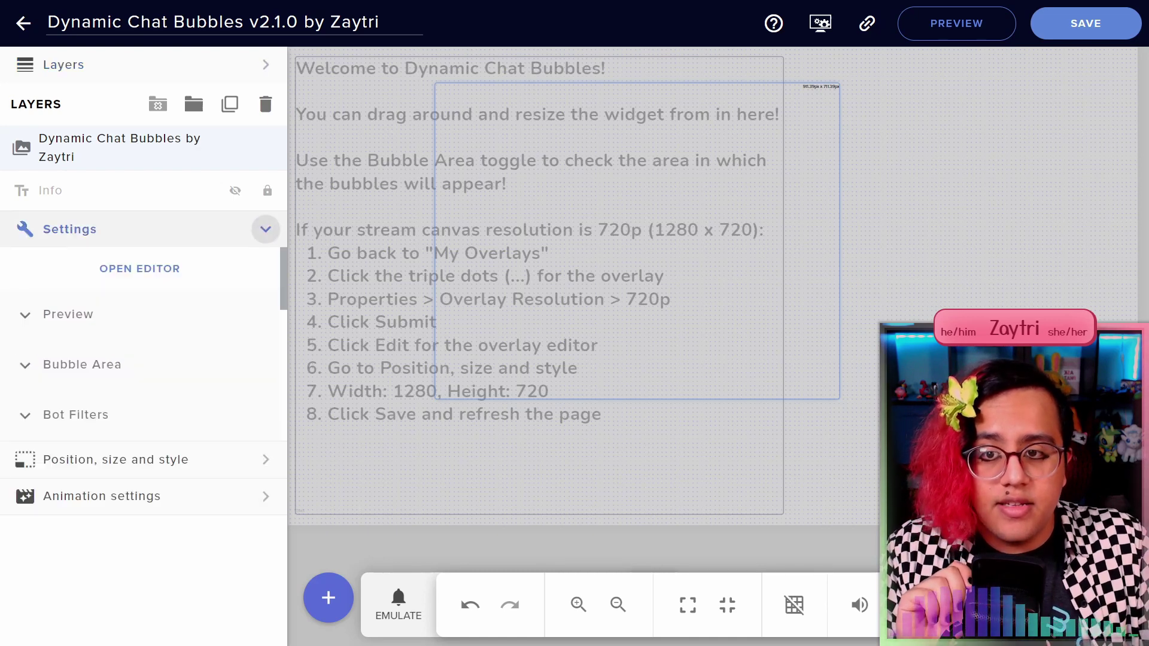
click(68, 187)
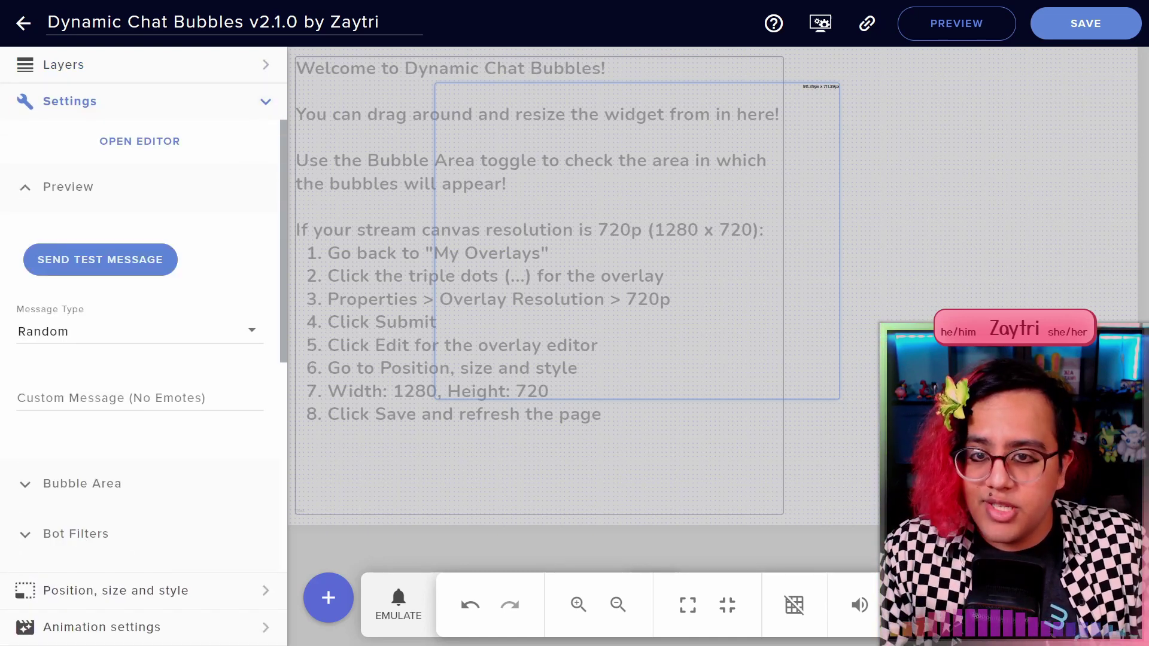
click(100, 259)
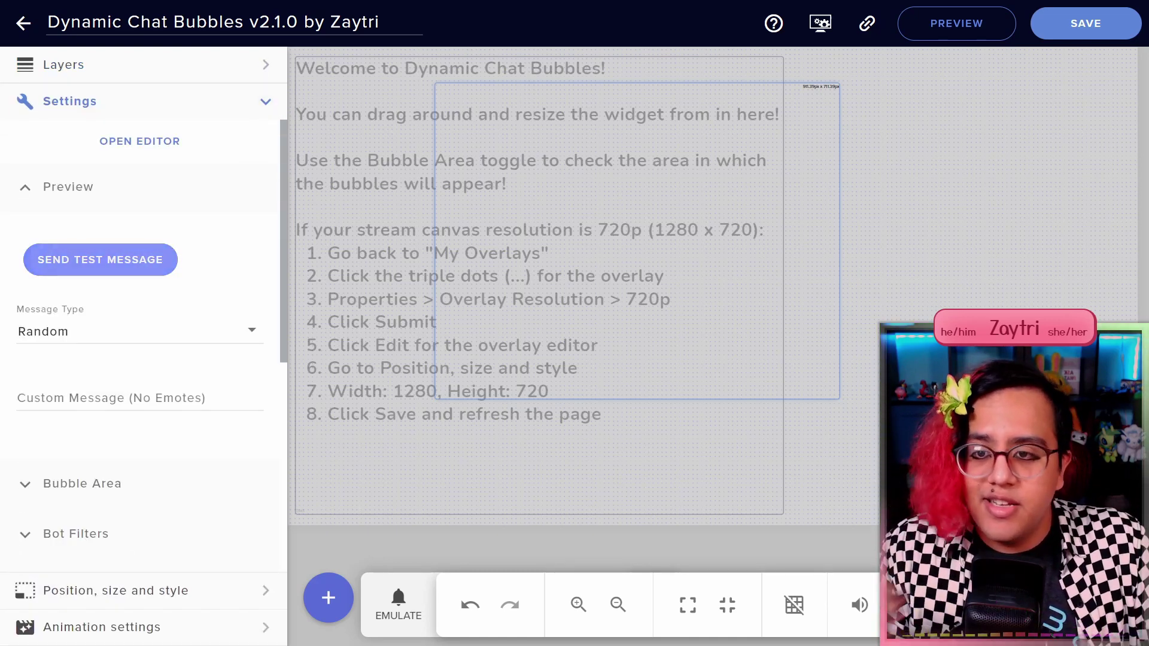
click(100, 260)
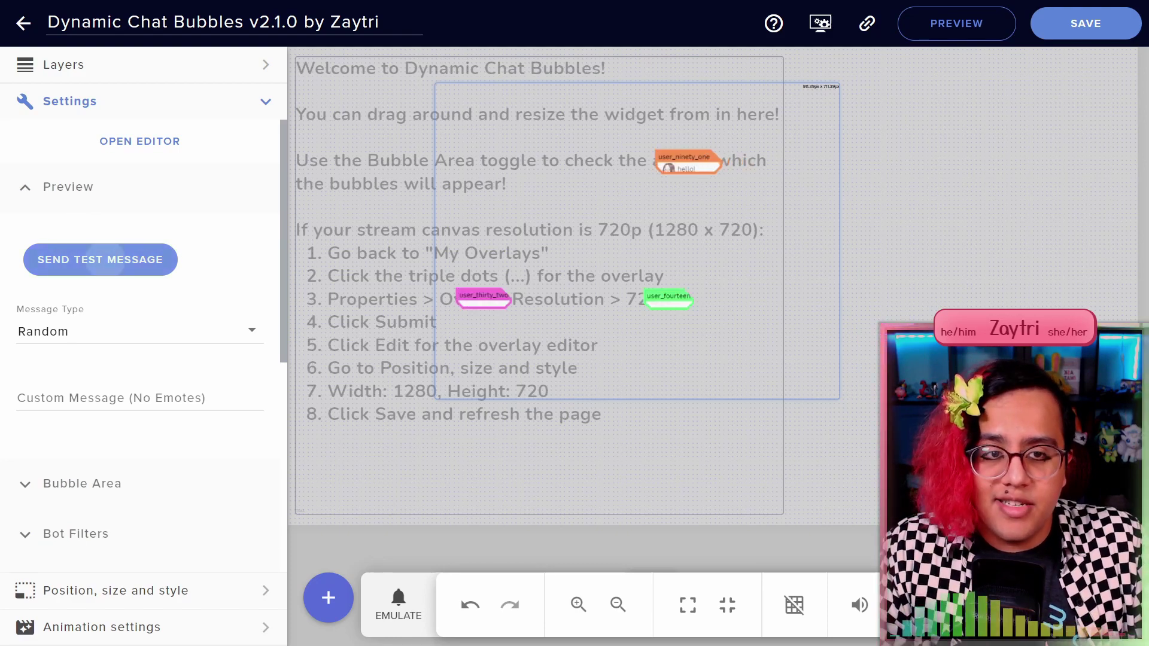
click(100, 260)
click(100, 259)
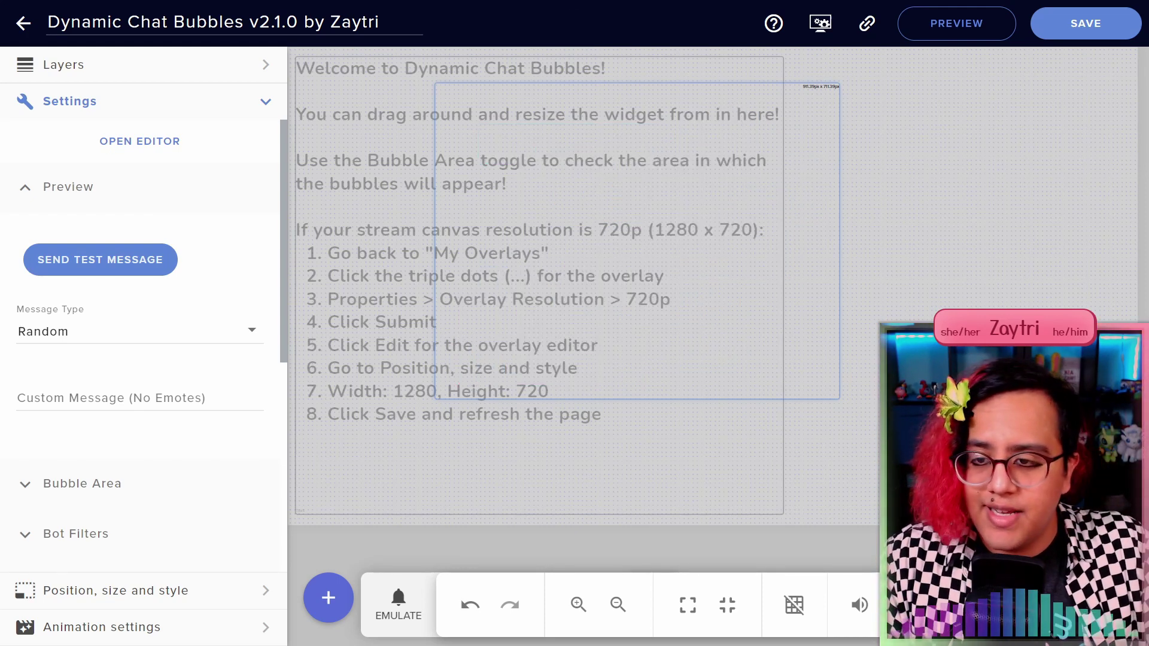
Set the preview message type to Highlighted, enter the custom message "hiiiiii" and send it repeatedly as a test.
click(139, 331)
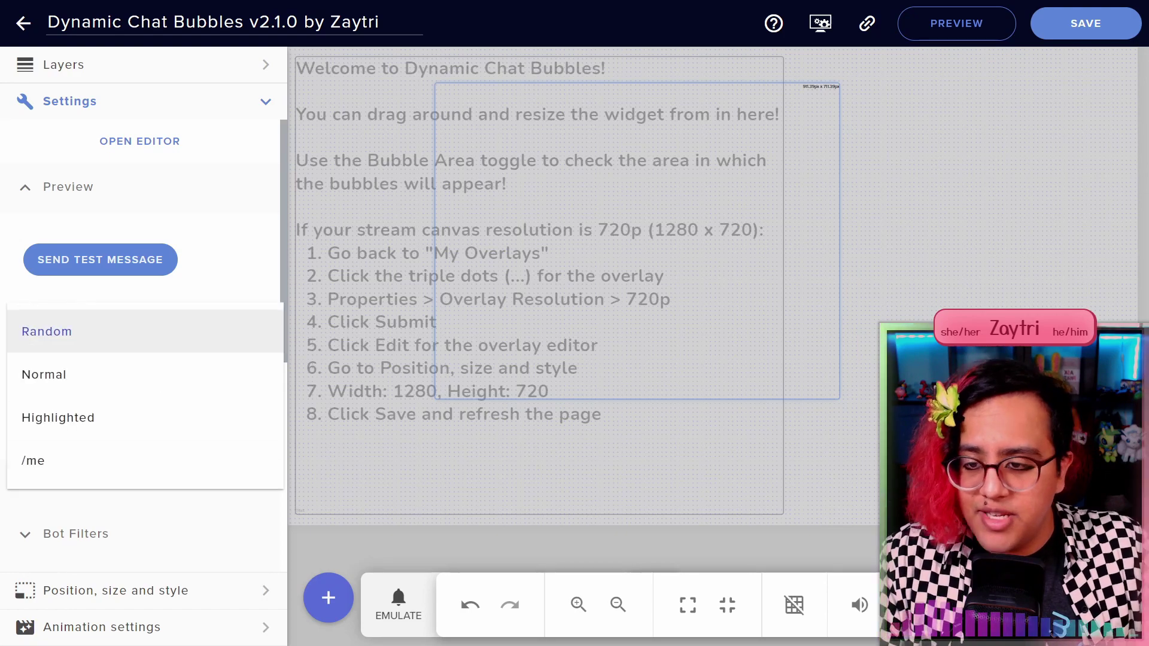
click(67, 417)
click(66, 418)
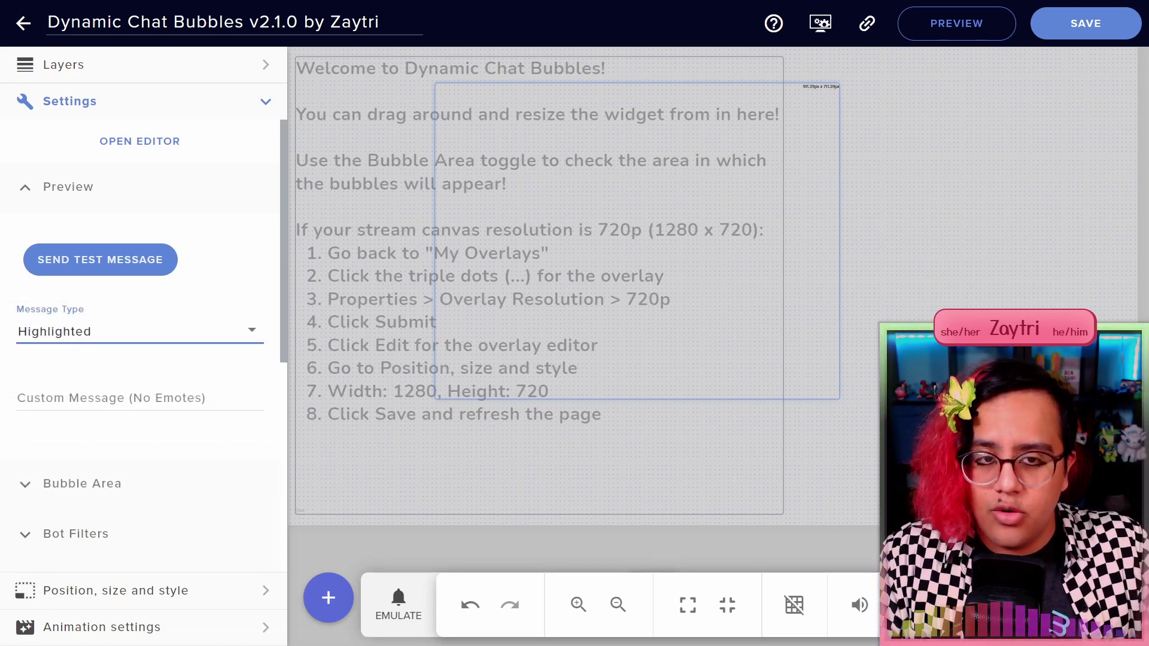
click(66, 398)
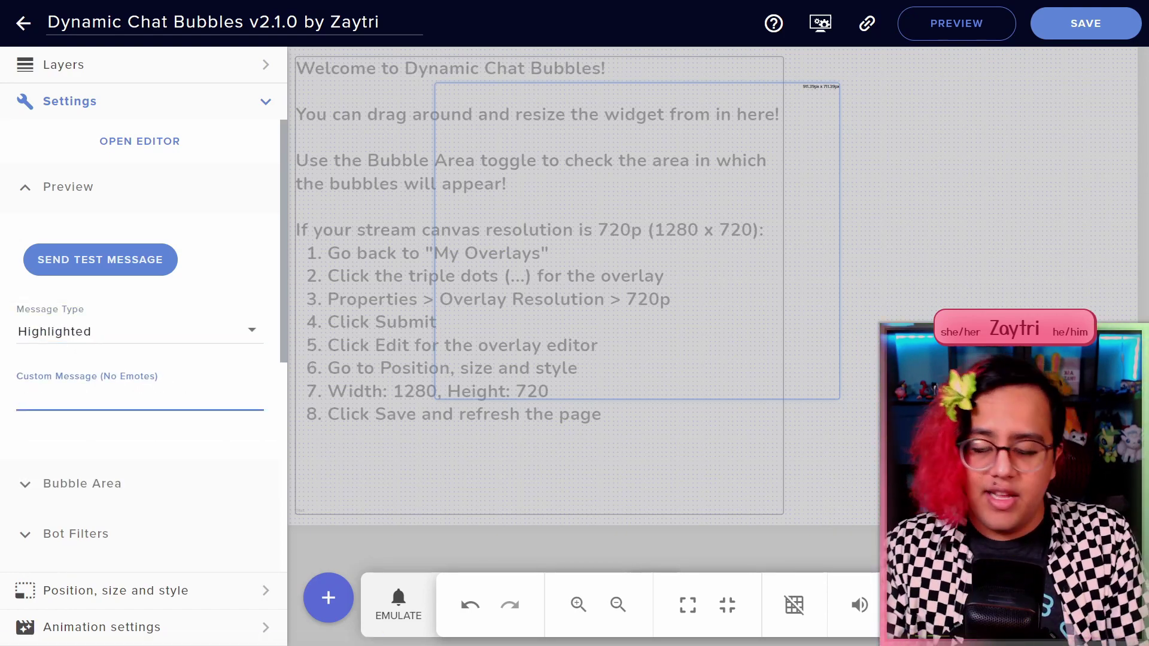
text(hiiiiii)
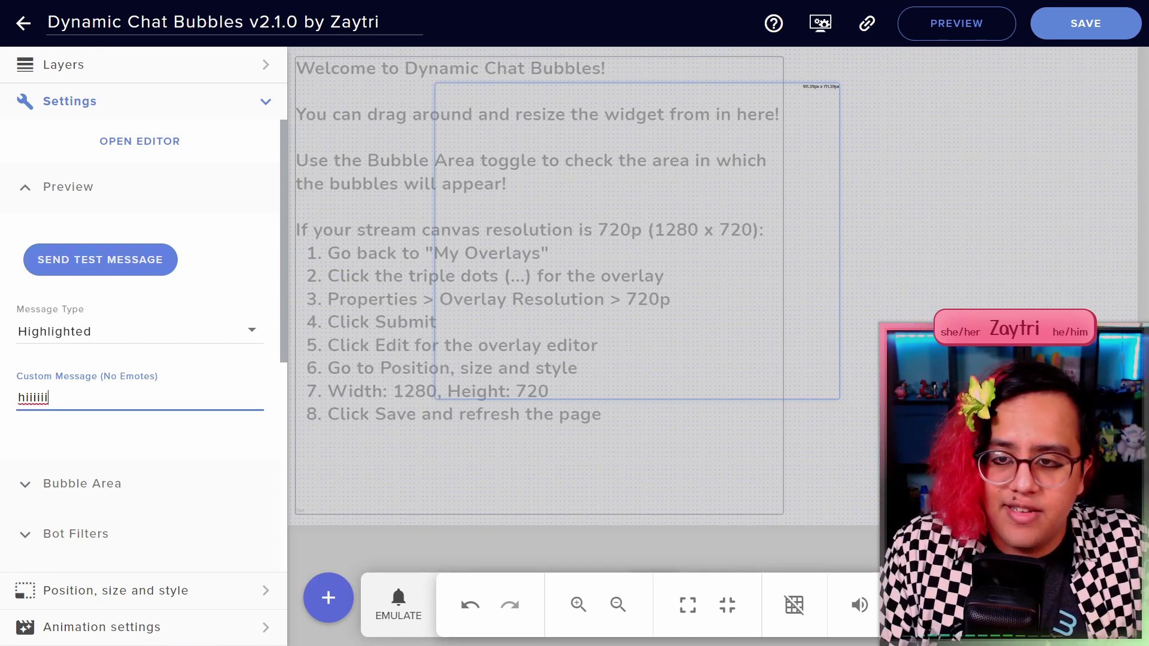
key(Tab)
key(Return)
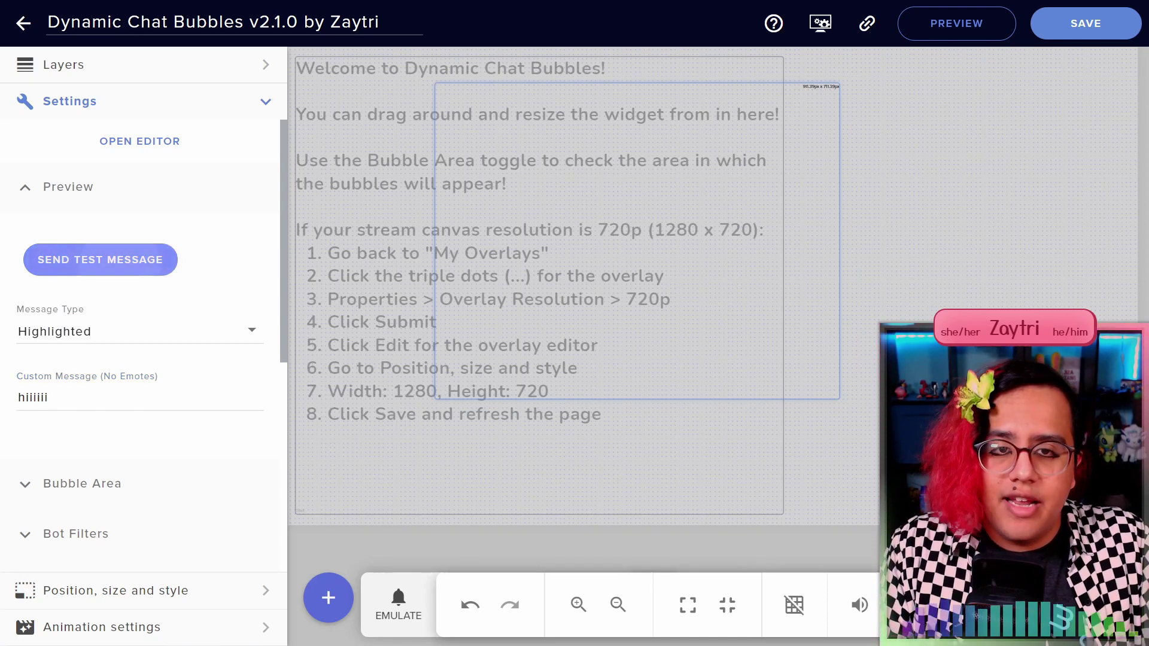
key(Return)
key(Return)
key(Return)
key(Return)
key(Return)
key(Return)
key(Return)
key(Return)
key(Return)
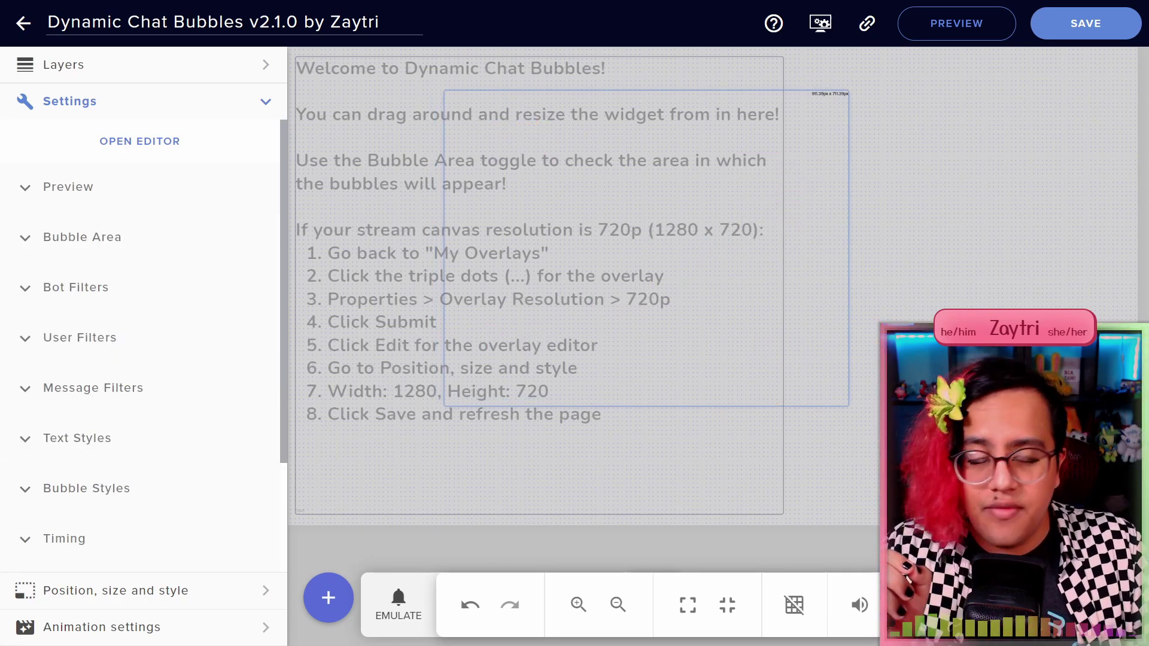
Toggle the bubble area display on the widget and open its space from widget edges for editing.
click(82, 237)
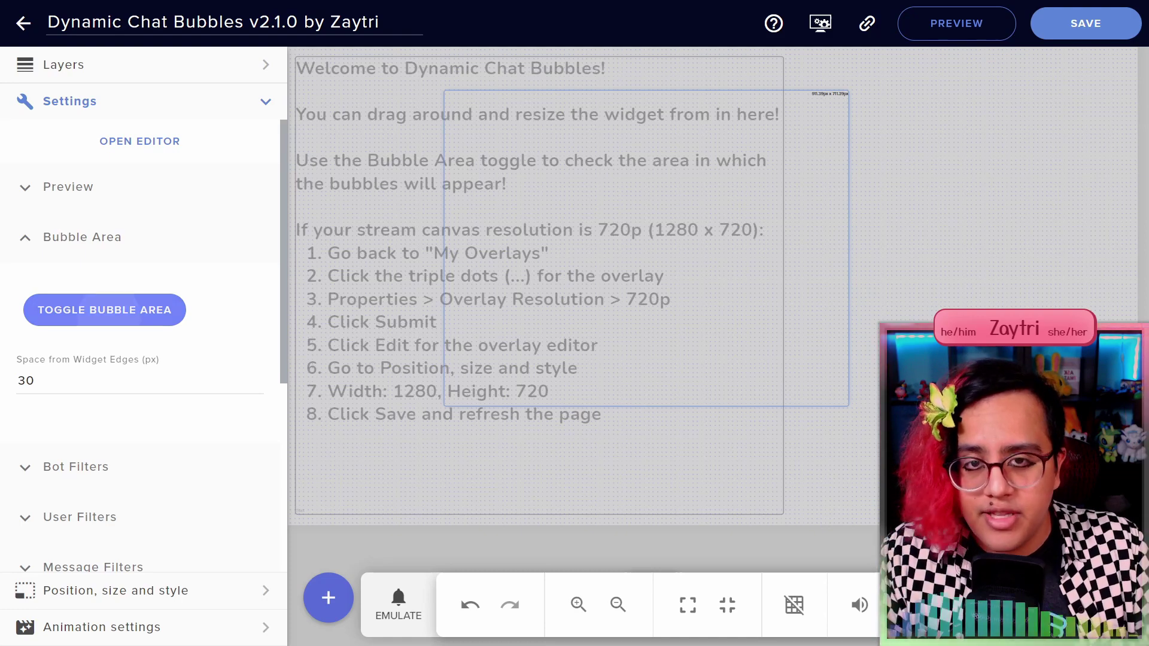
click(104, 310)
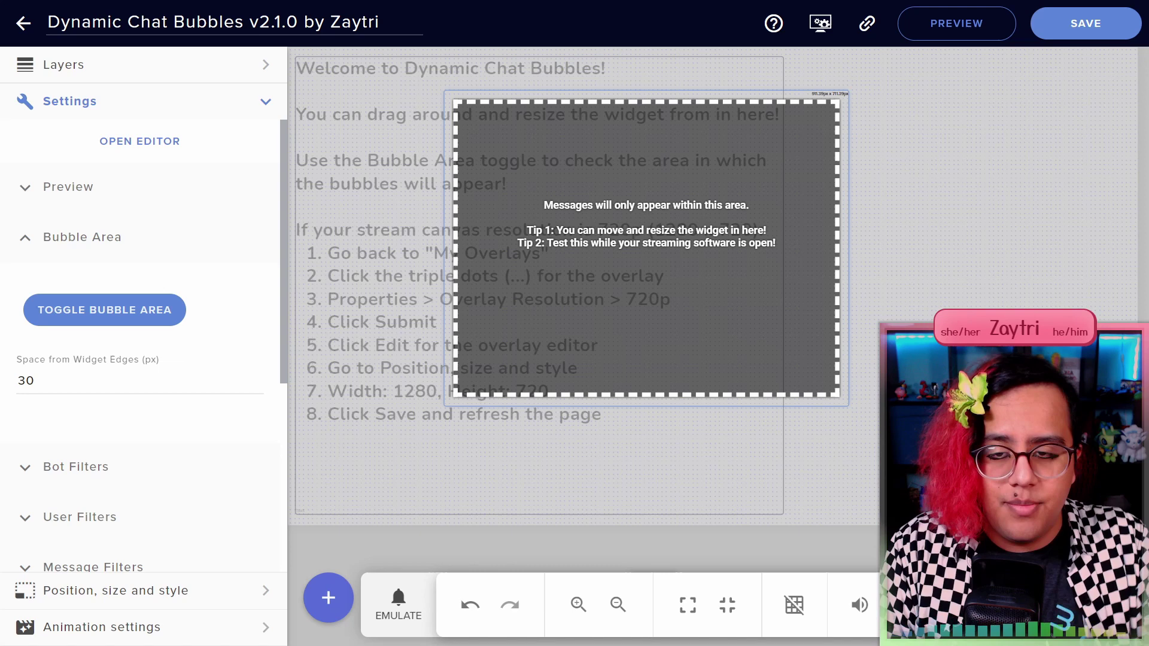
click(35, 381)
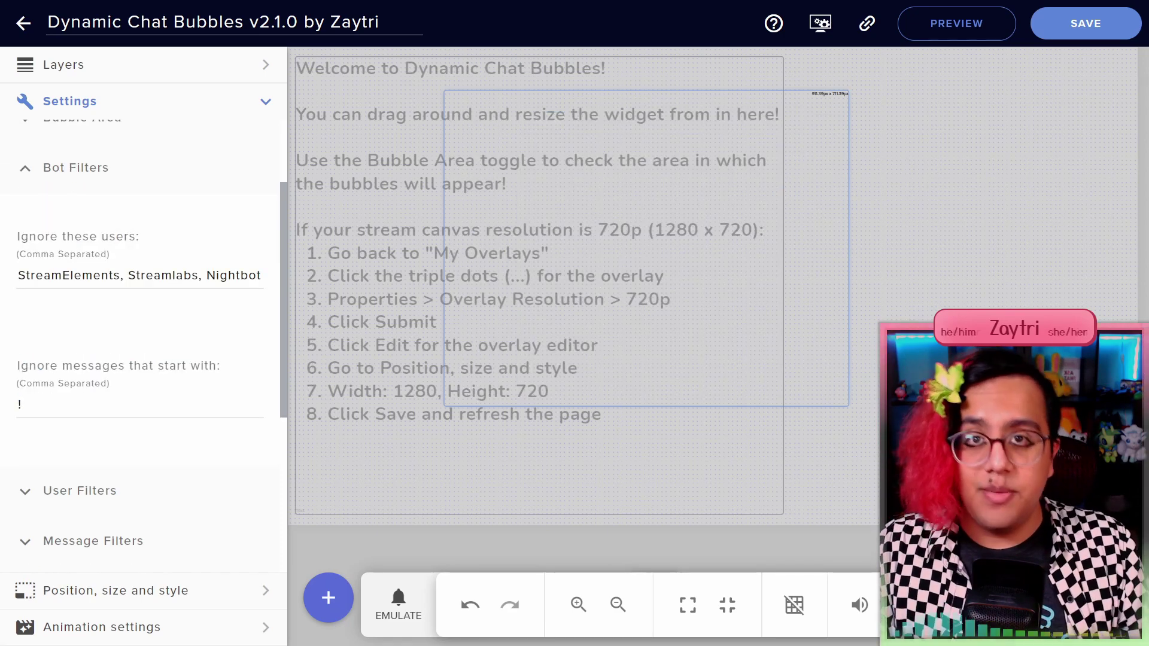
Examine the bot filters for ignored users and for message prefixes to ignore.
drag(261, 275, 51, 276)
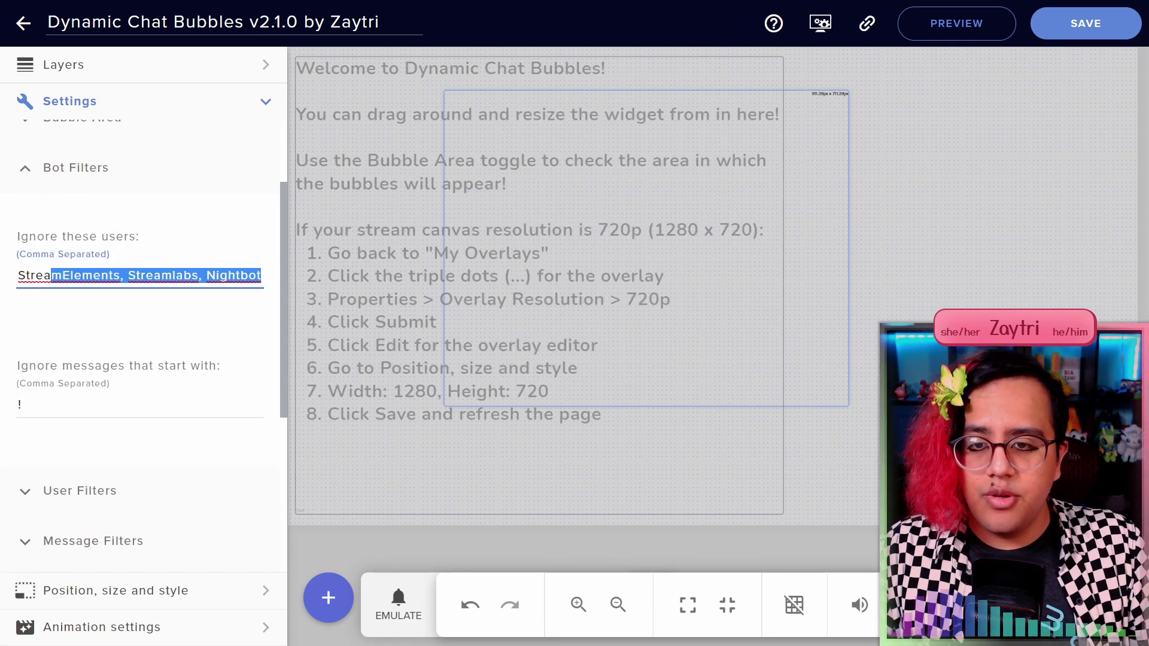
click(51, 275)
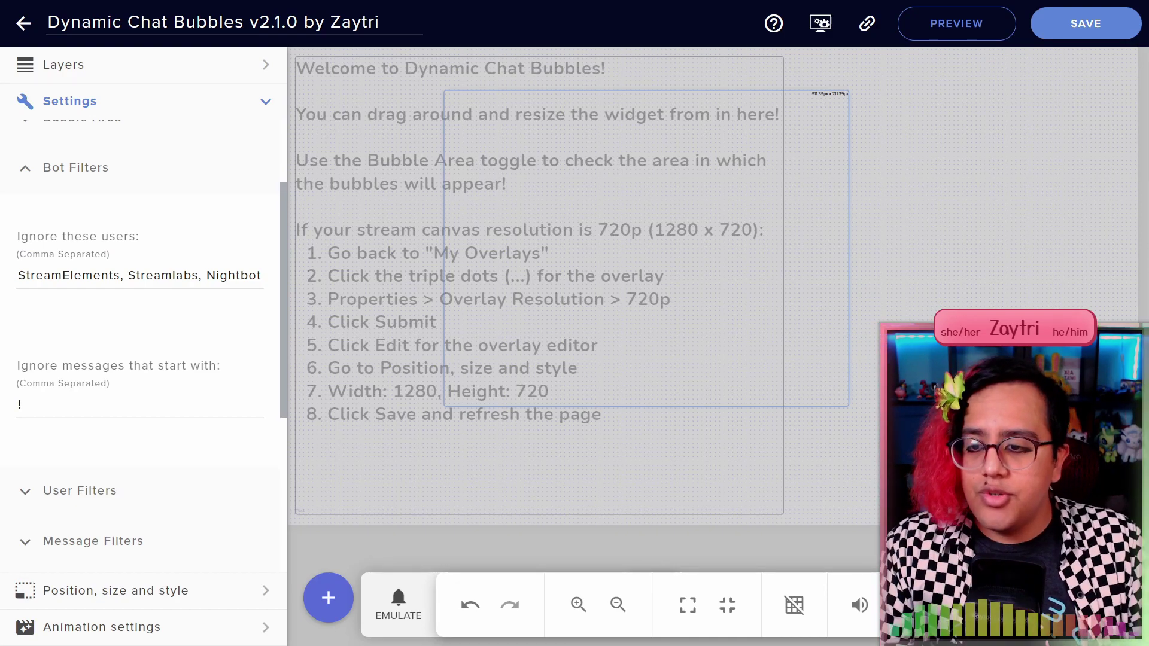
double_click(19, 405)
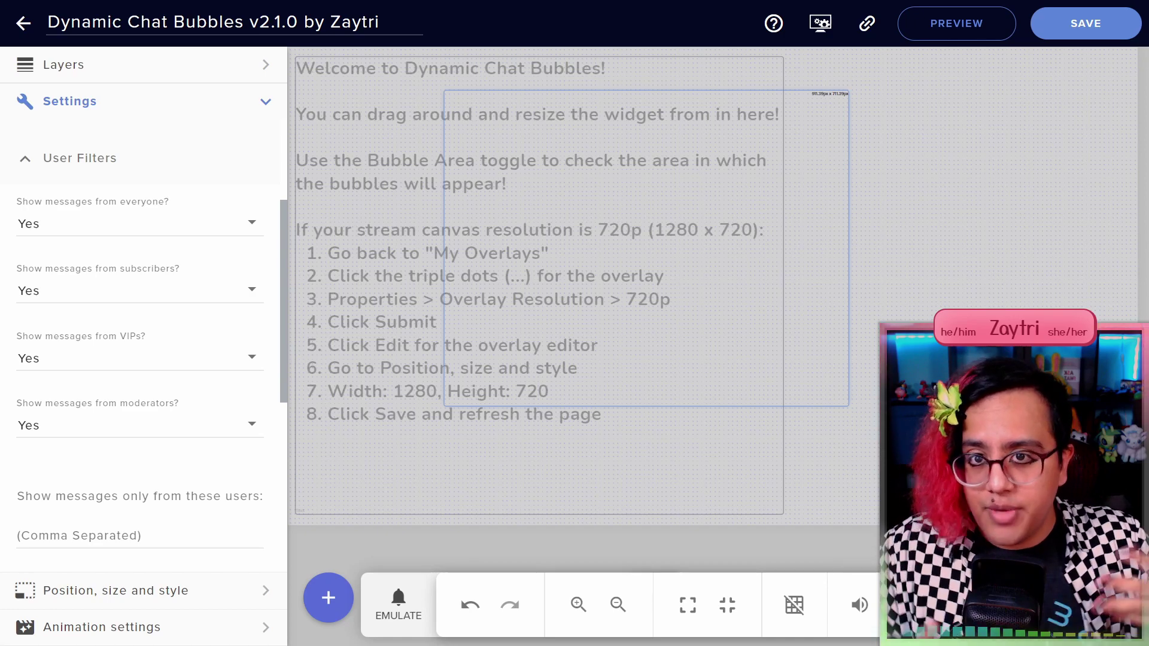
Set showing messages from everyone, VIPs and moderators to No, and open the list of exclusively shown users for editing.
click(36, 223)
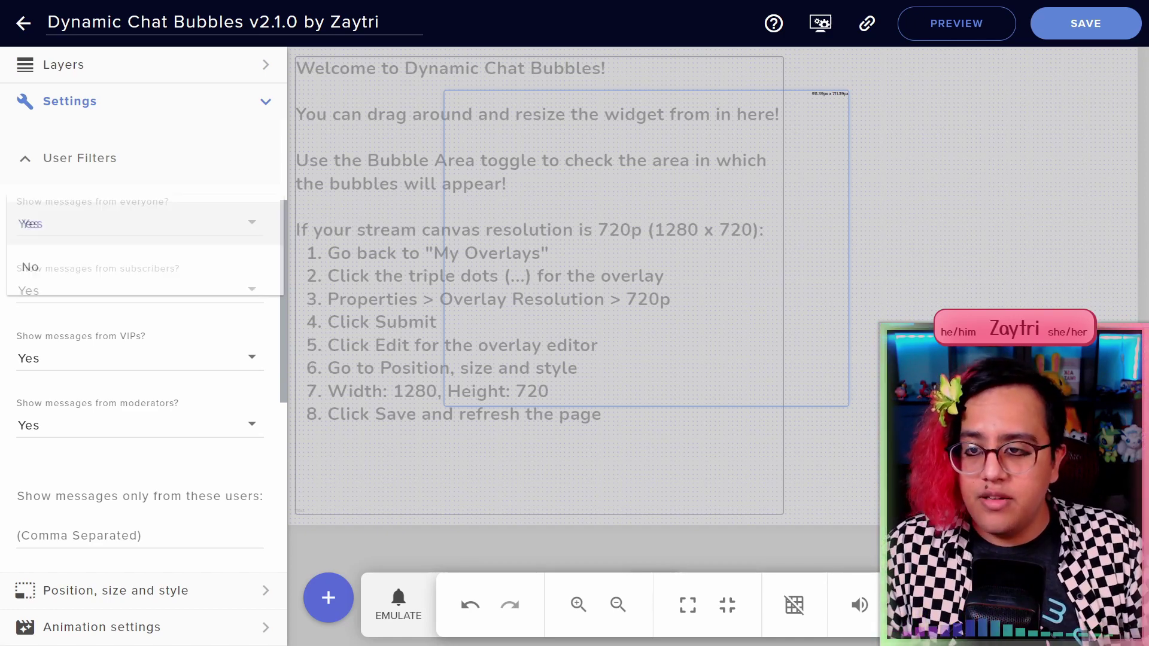
click(36, 267)
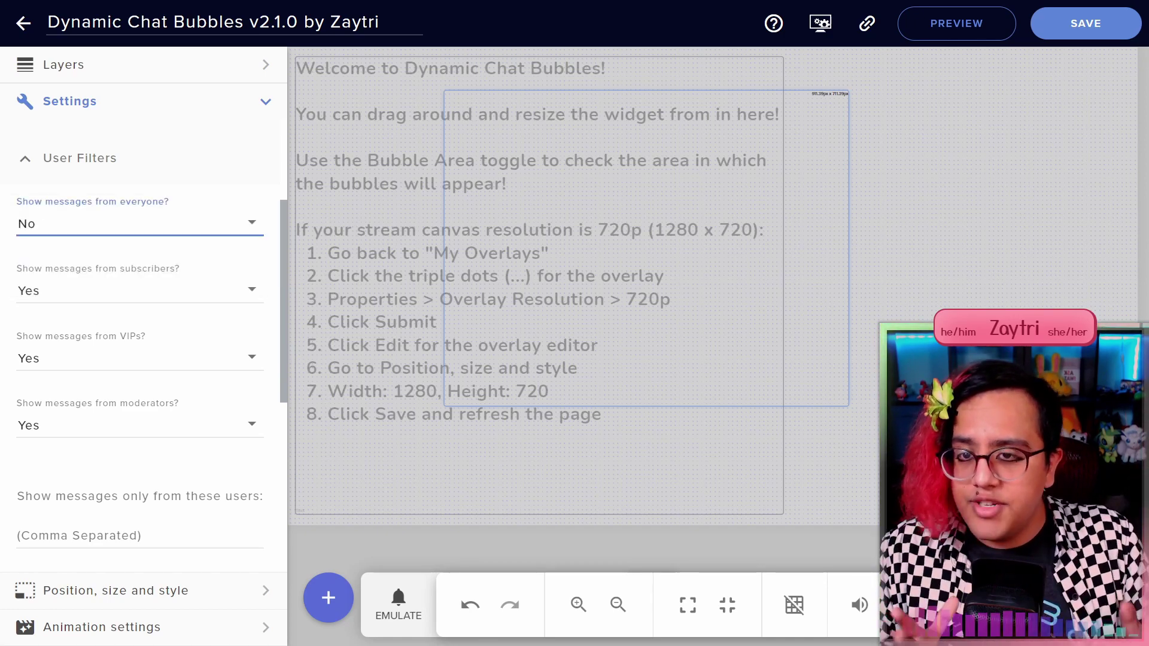
click(36, 358)
click(31, 401)
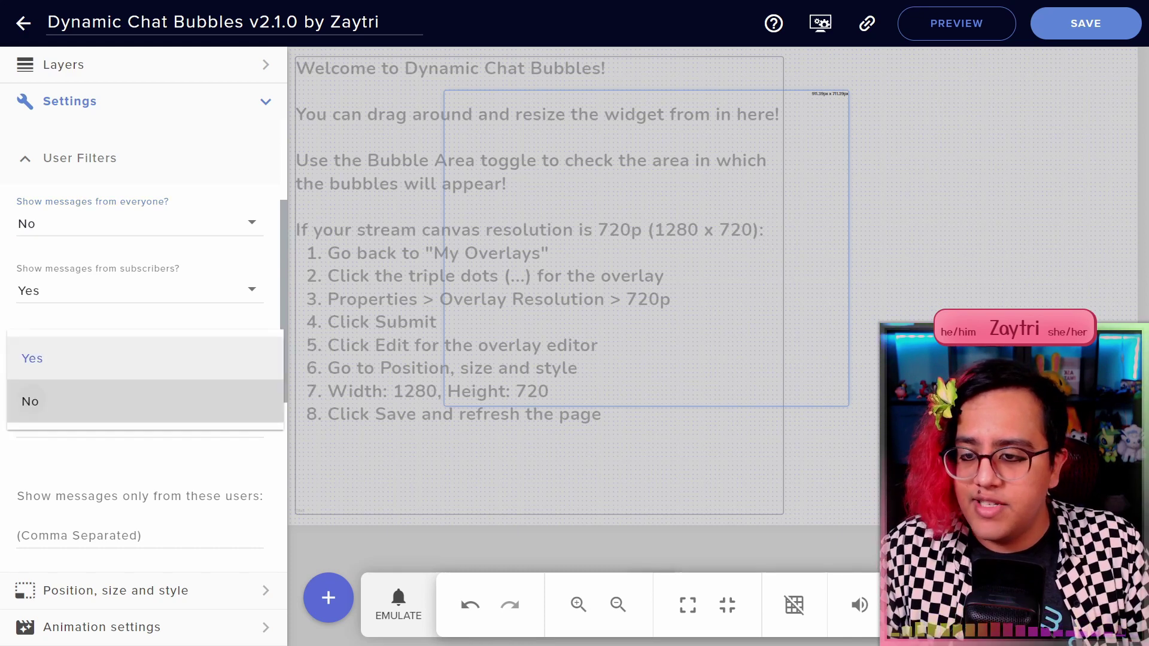
click(30, 401)
click(36, 424)
click(30, 468)
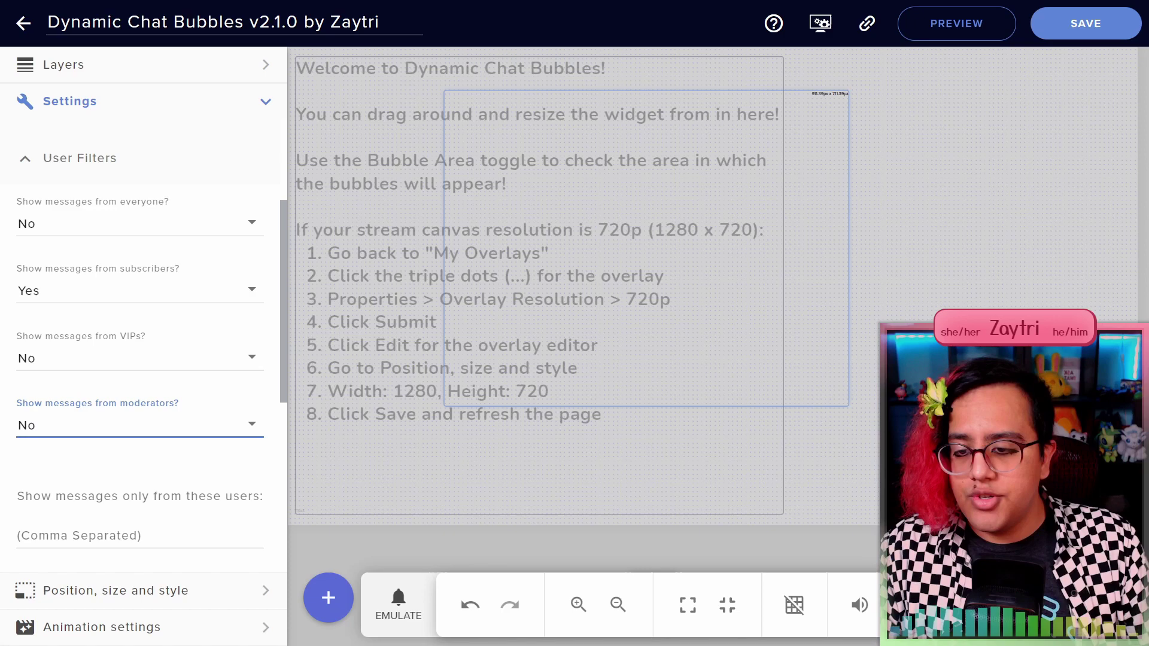
click(36, 535)
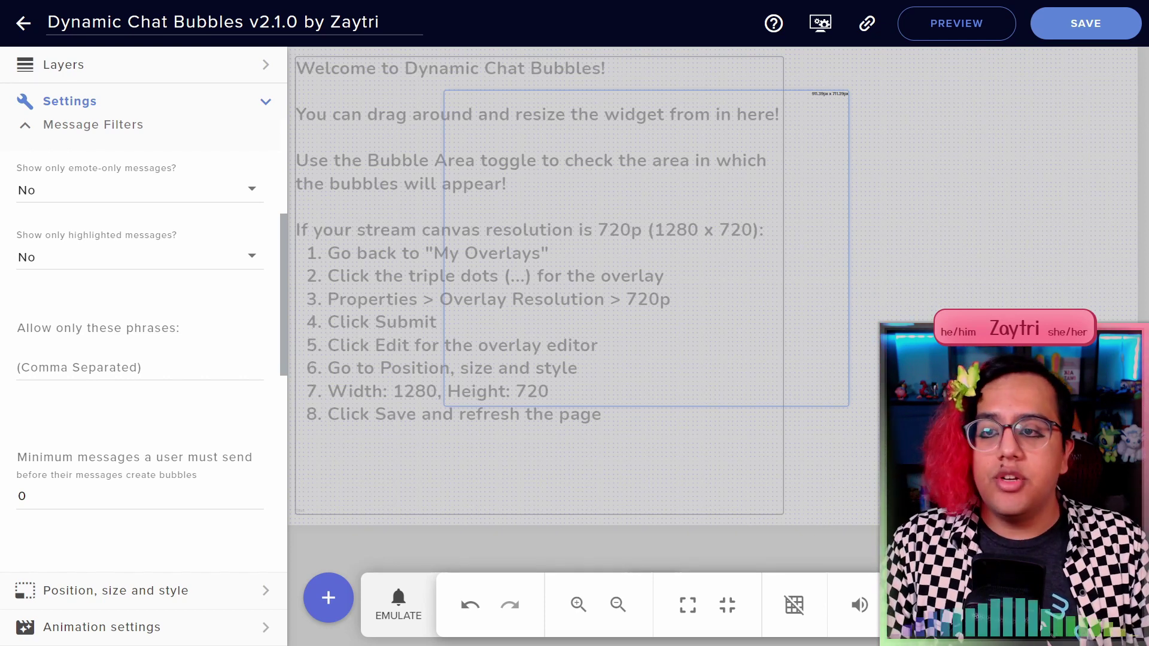
Review the choices for showing only emote-only messages and only highlighted messages in the message filters.
click(140, 190)
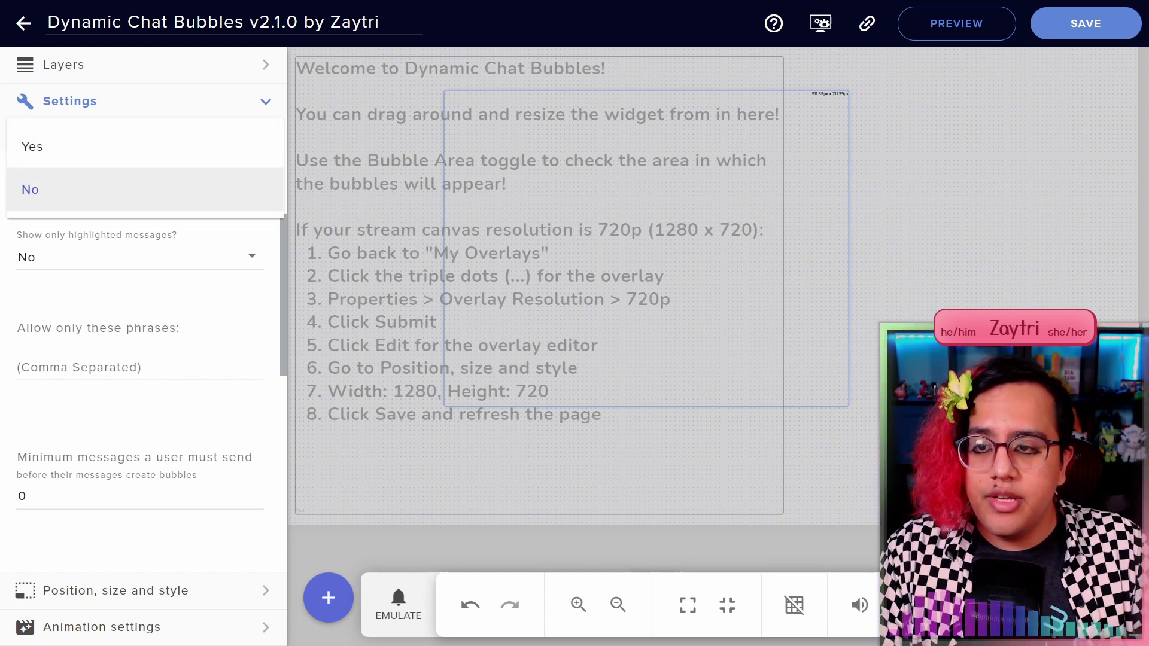
key(Escape)
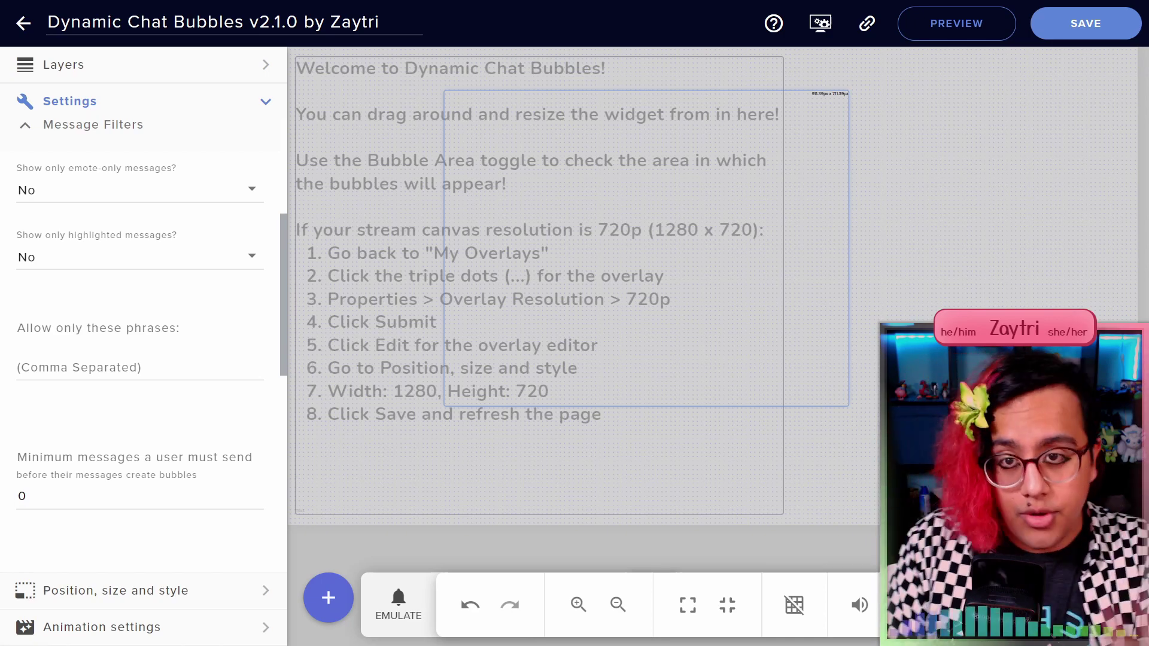
click(139, 257)
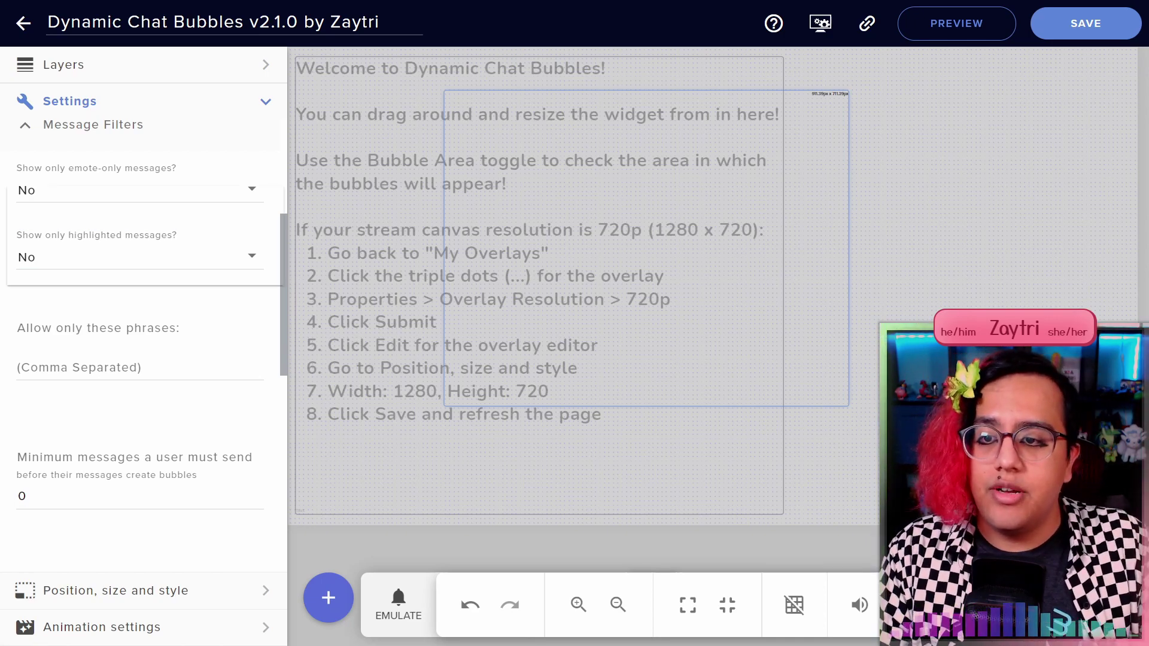
key(Escape)
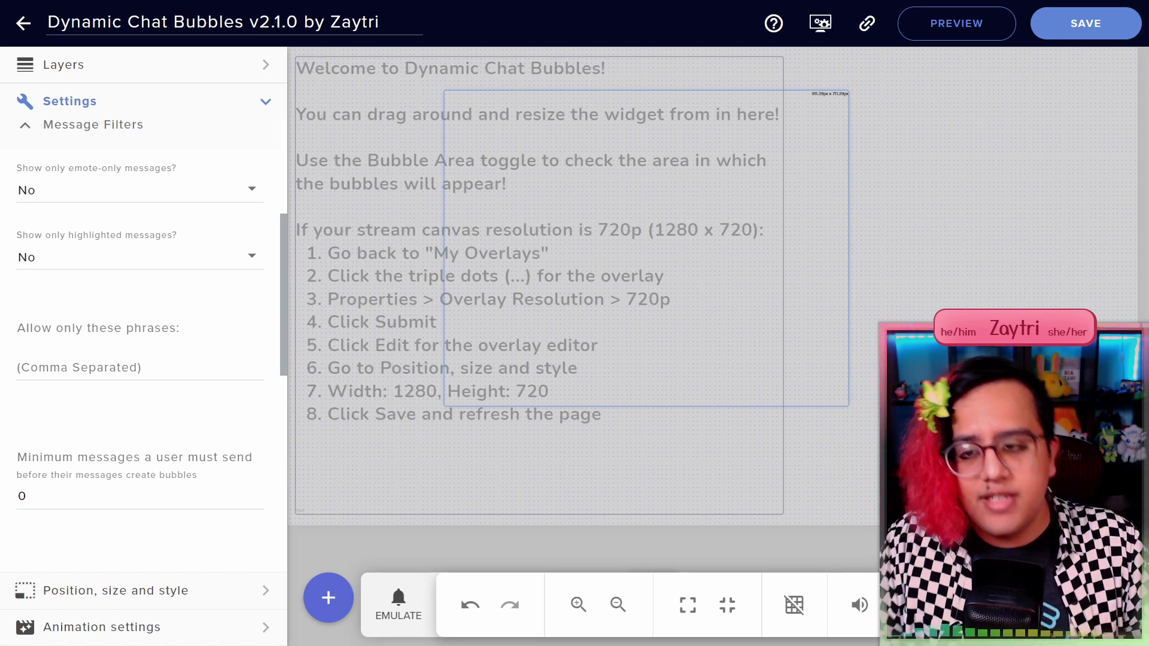
Restrict the chat bubbles to messages with the allowed phrase "hype".
click(140, 366)
key(Escape)
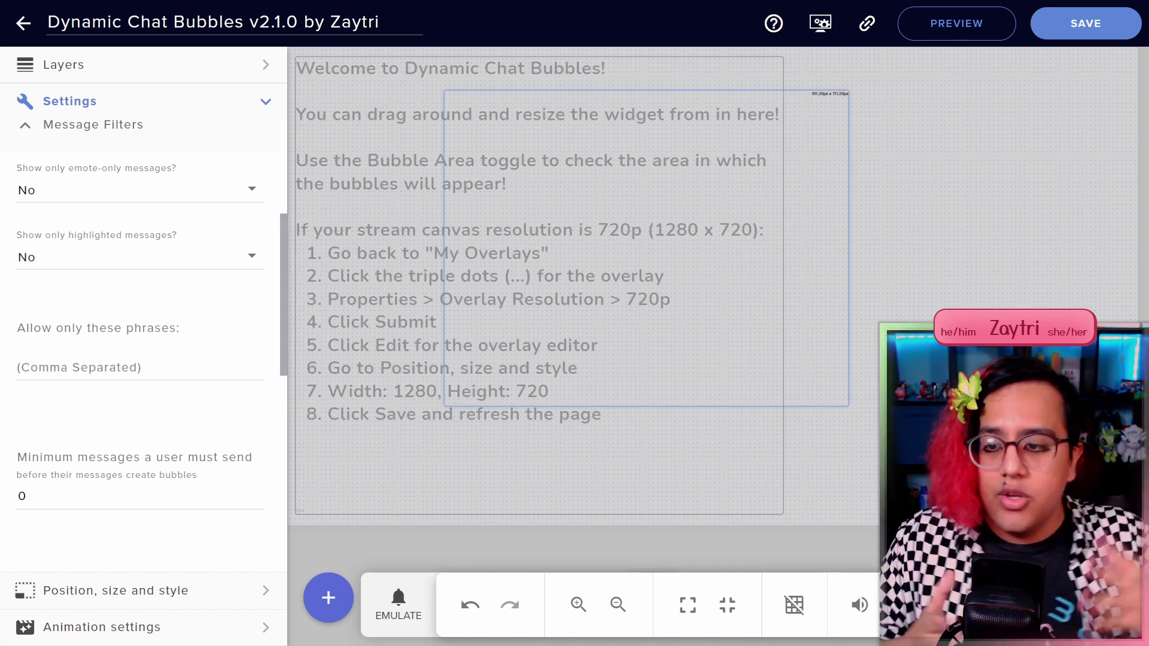
click(139, 367)
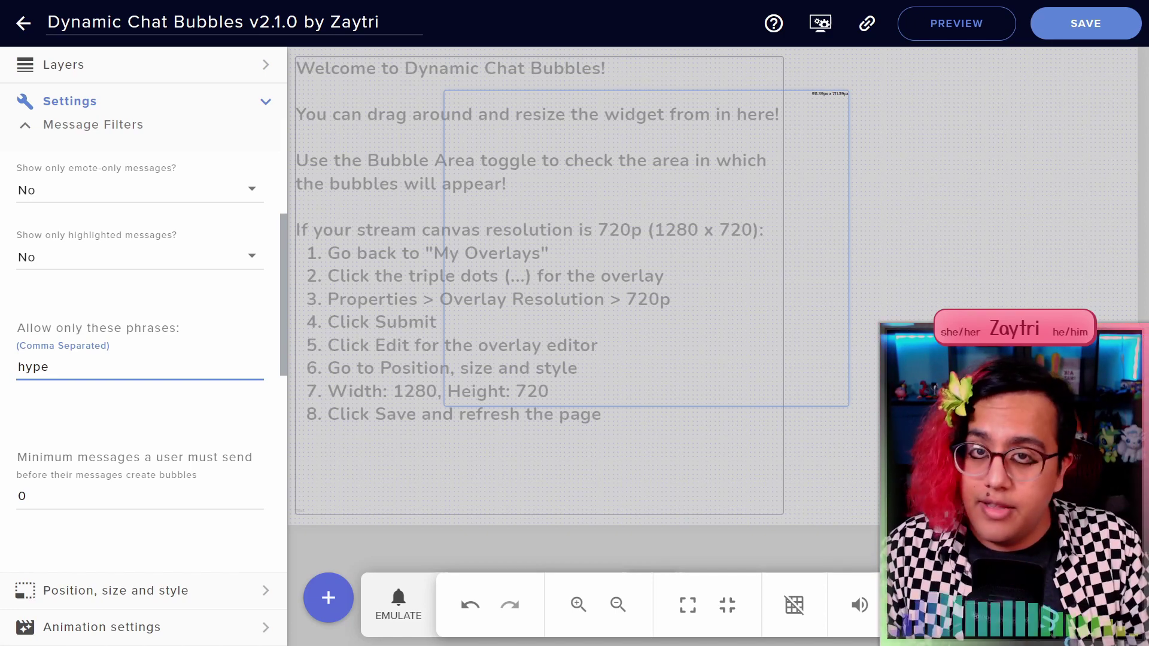
Set the minimum messages a user must send to 3 and show chat bubbles only for 30 seconds after a raid.
scroll(144, 311, down, 5)
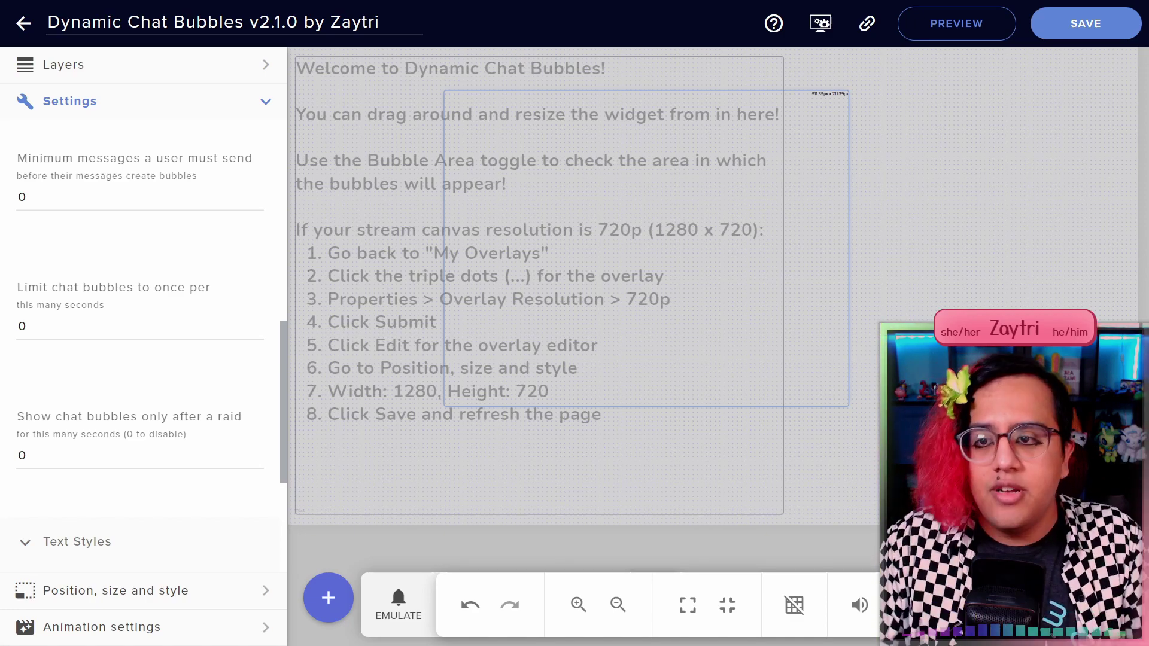
double_click(22, 197)
text(3)
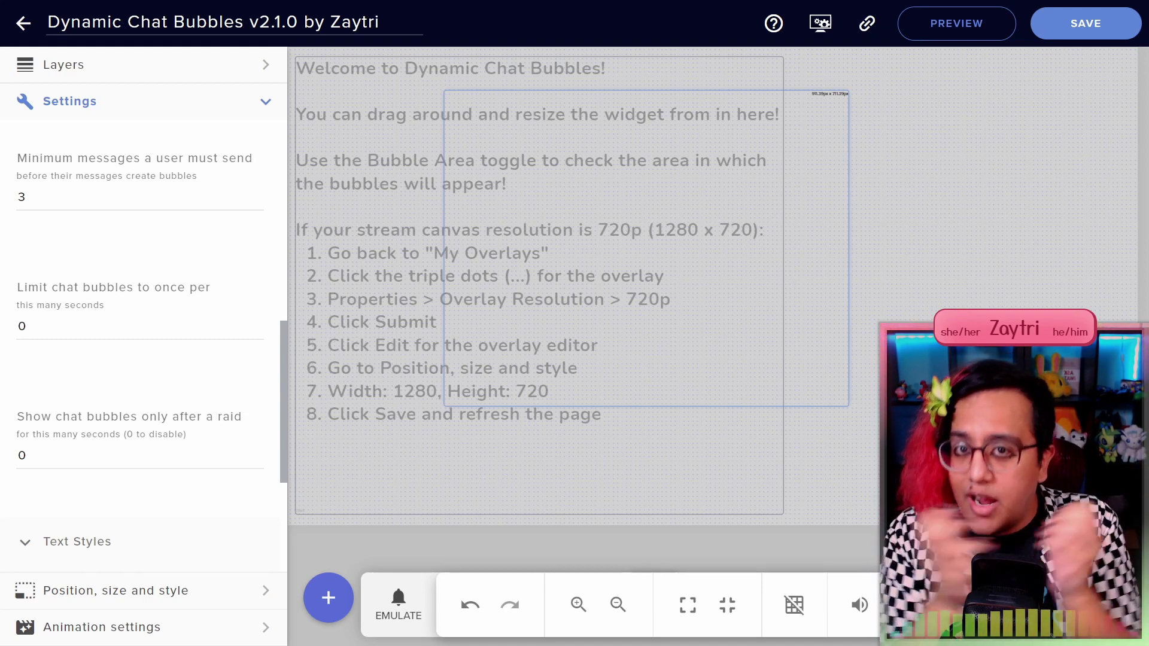
click(27, 326)
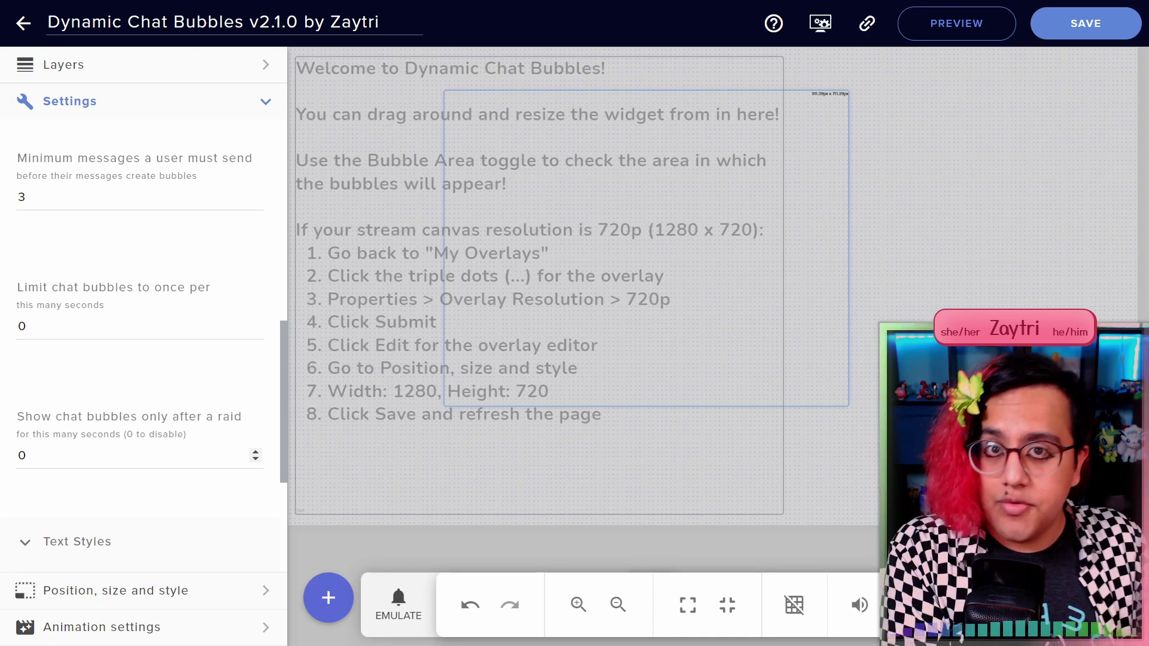
double_click(22, 455)
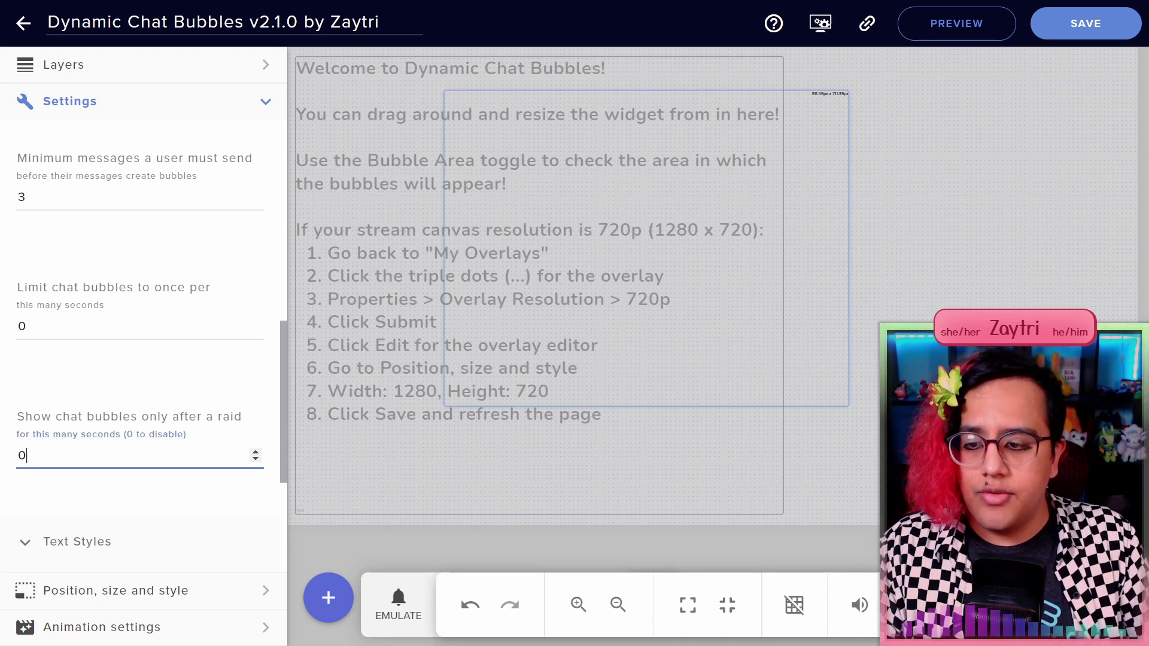
text(30)
key(Tab)
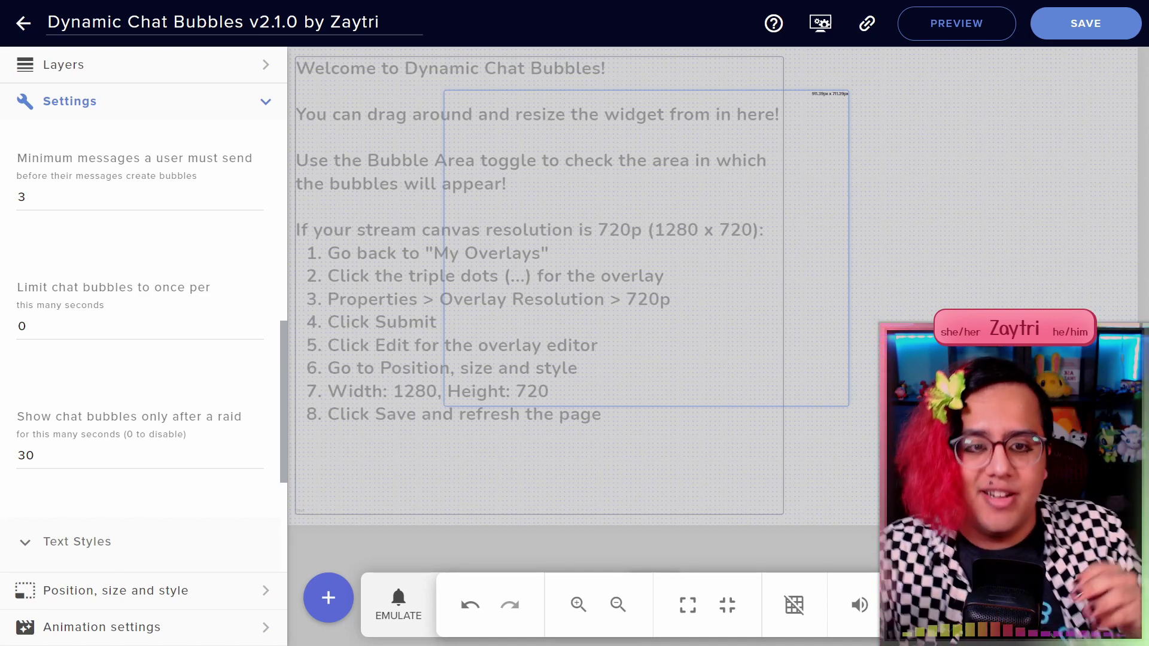
Review the text styles, checking the available font choices, the custom font entry and the font size.
click(76, 542)
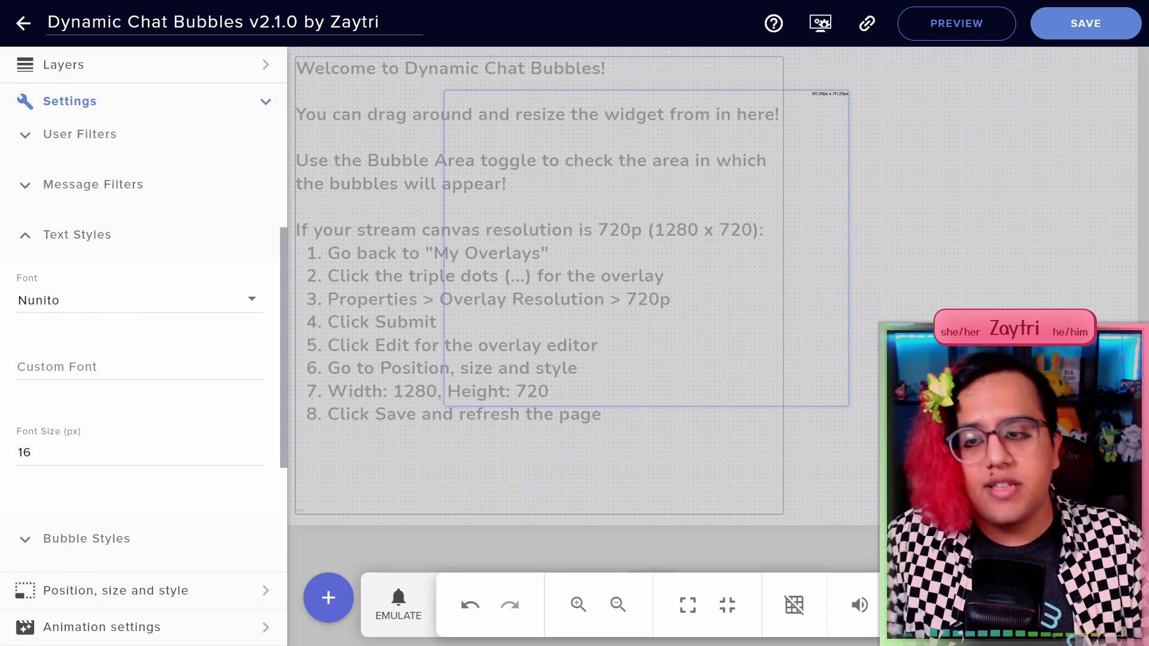
click(139, 300)
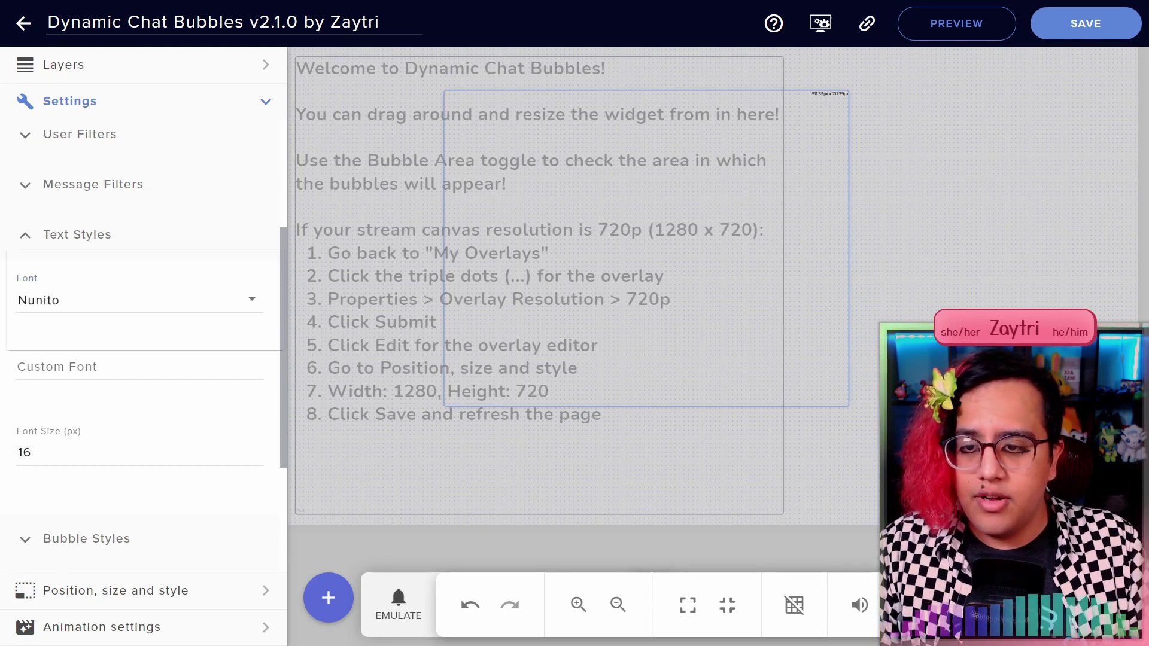
scroll(142, 300, up, 1)
scroll(142, 300, down, 2)
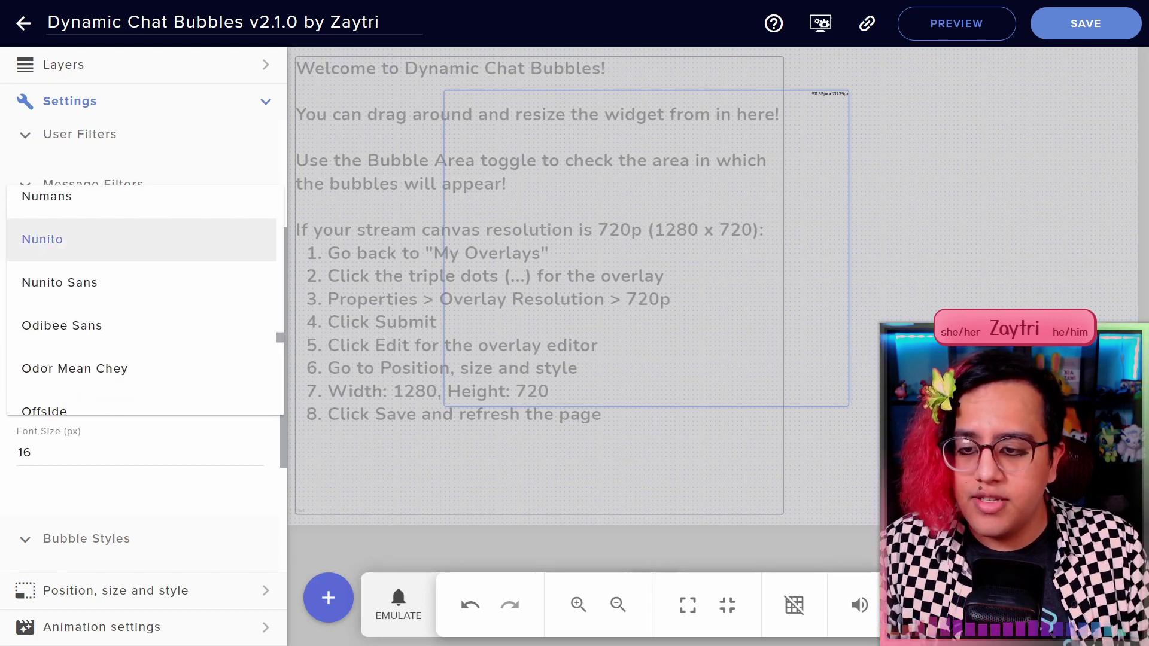
key(Escape)
click(140, 366)
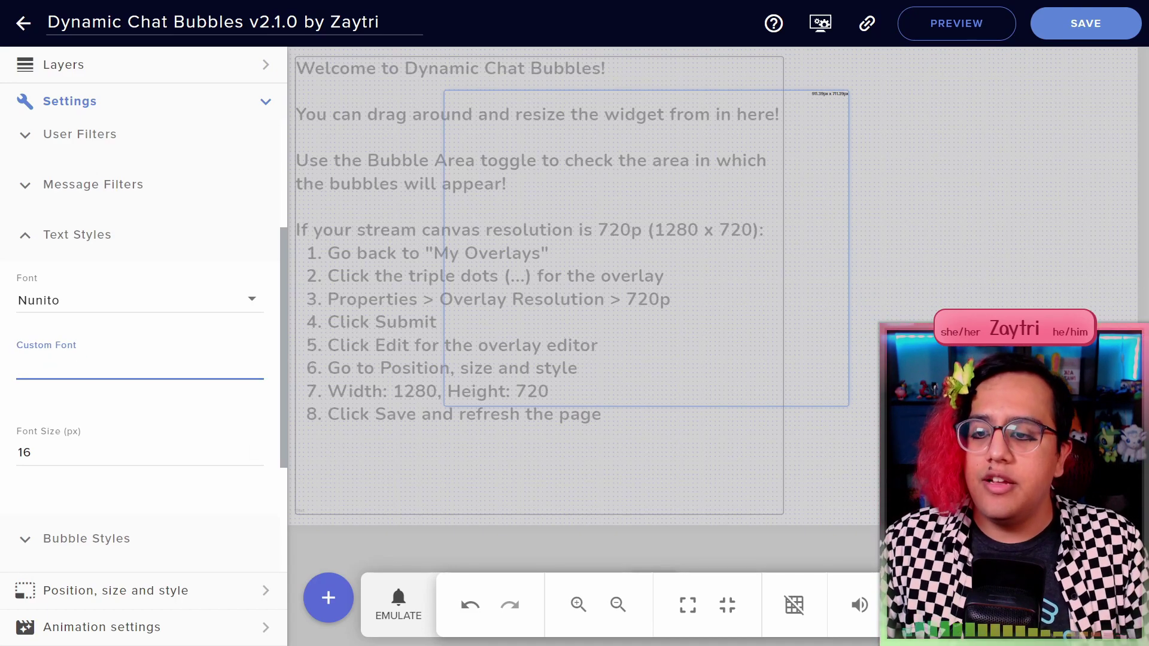
click(32, 452)
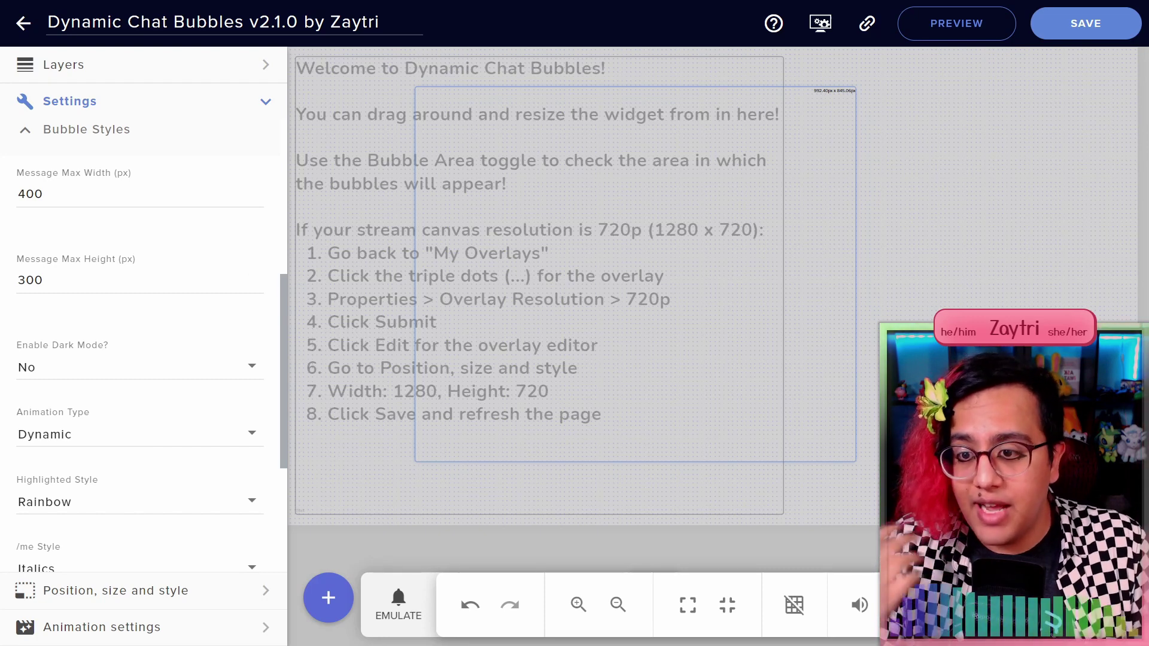
Enable dark mode for the chat bubbles and set their animation type to Fade.
click(140, 367)
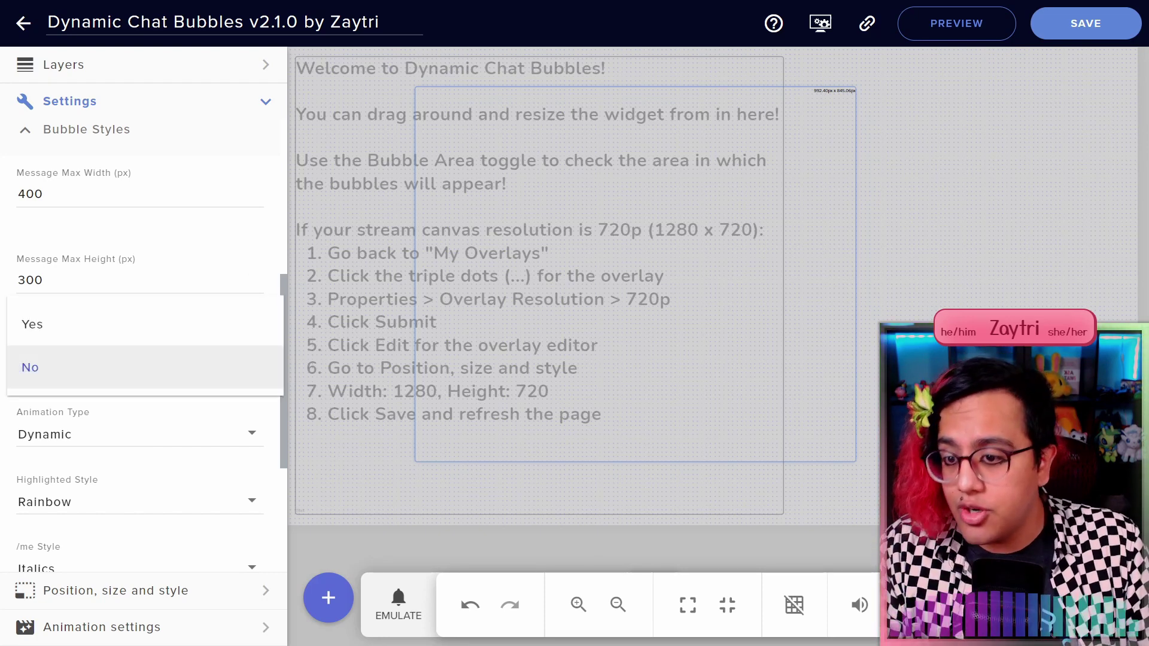
click(72, 325)
click(139, 433)
click(120, 433)
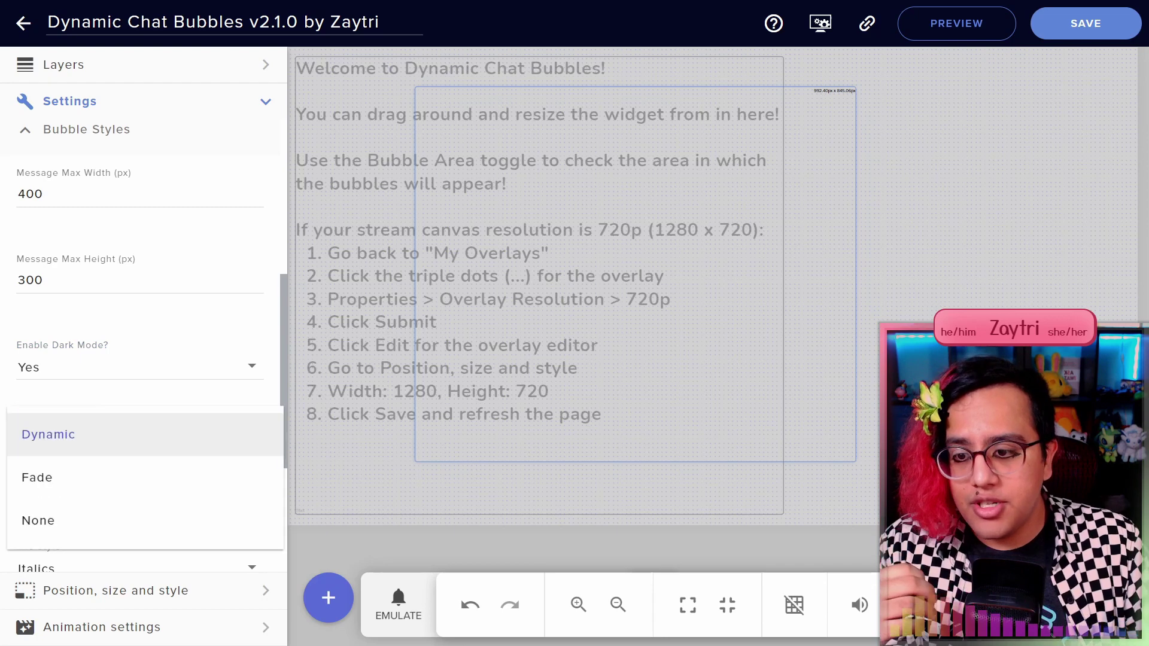
click(119, 476)
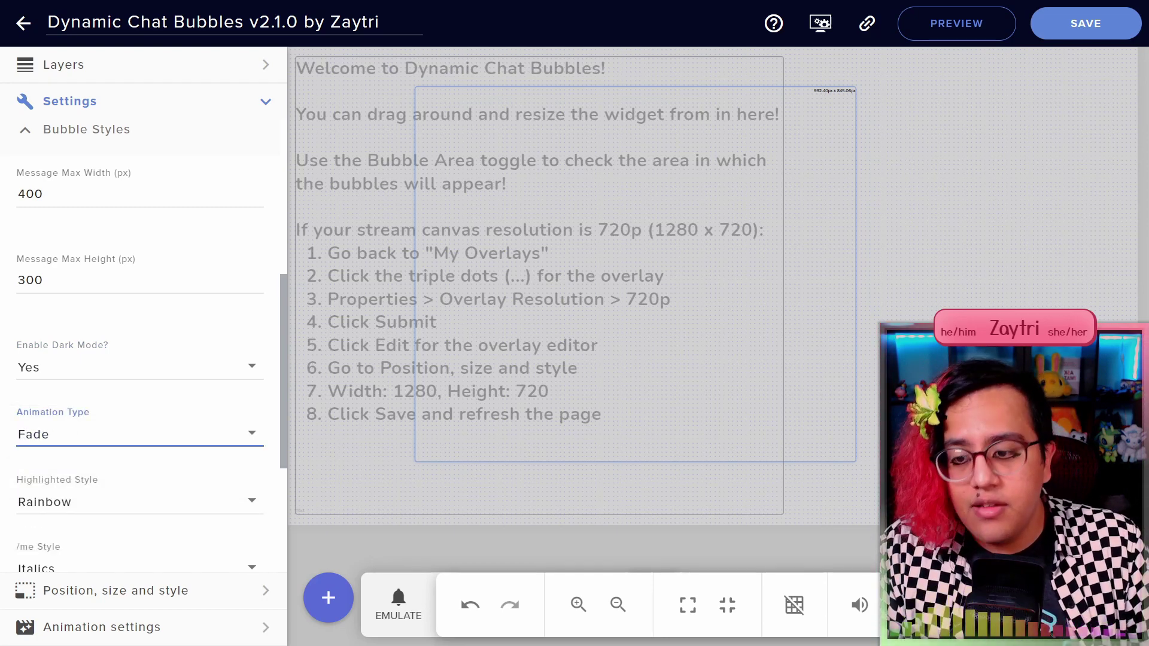
Set both the highlighted style and the /me style of the bubbles to Normal.
scroll(144, 353, down, 2)
click(119, 382)
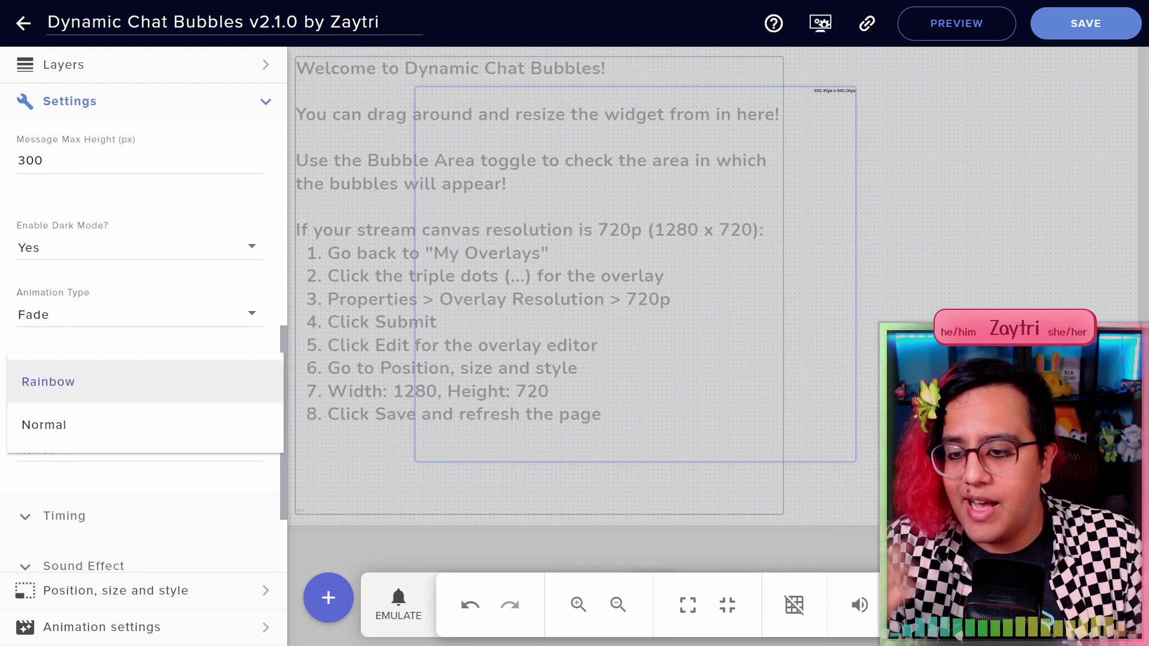
click(120, 423)
click(120, 449)
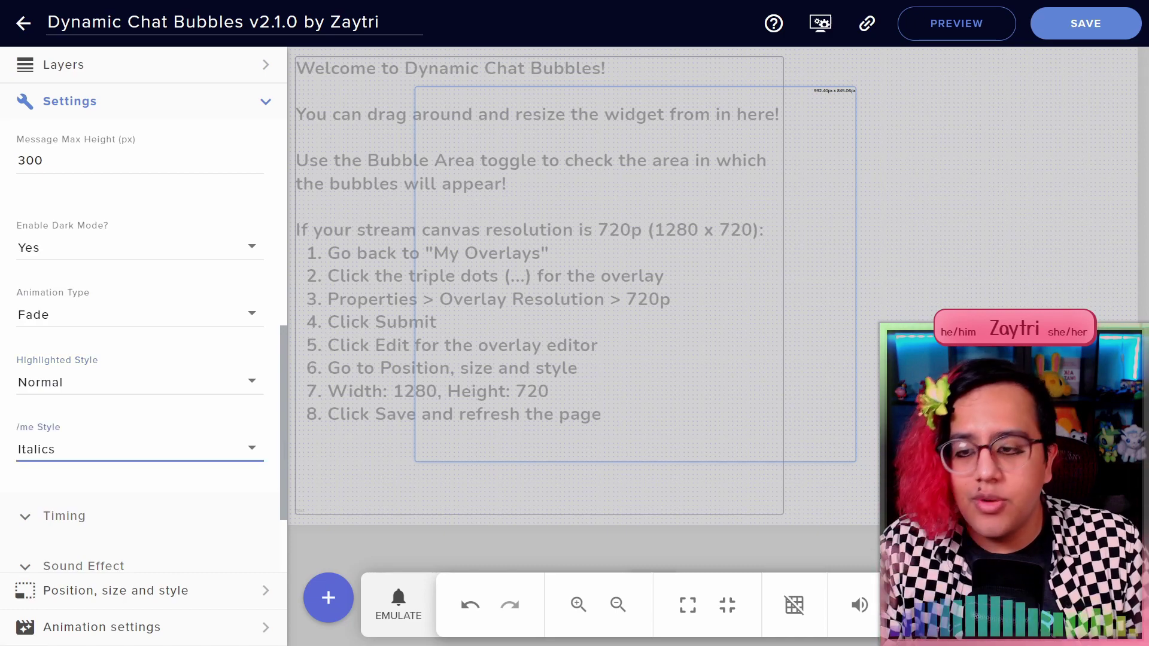
click(119, 490)
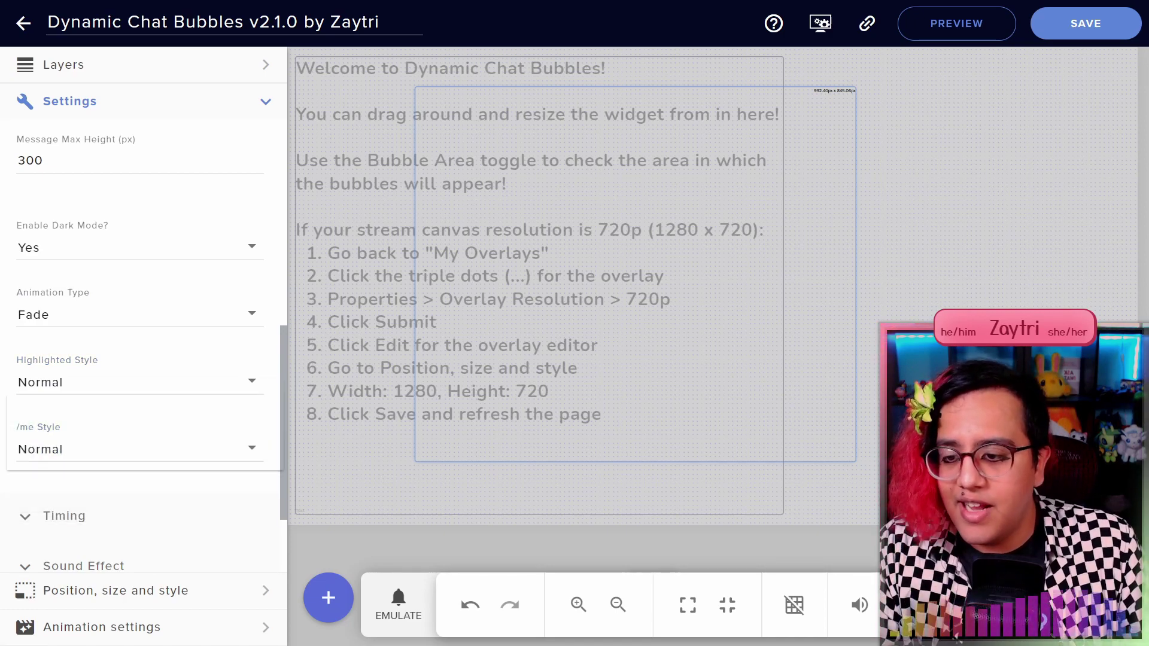
Return the /me style to Italics and the highlighted style to Rainbow.
click(120, 449)
click(120, 405)
click(119, 382)
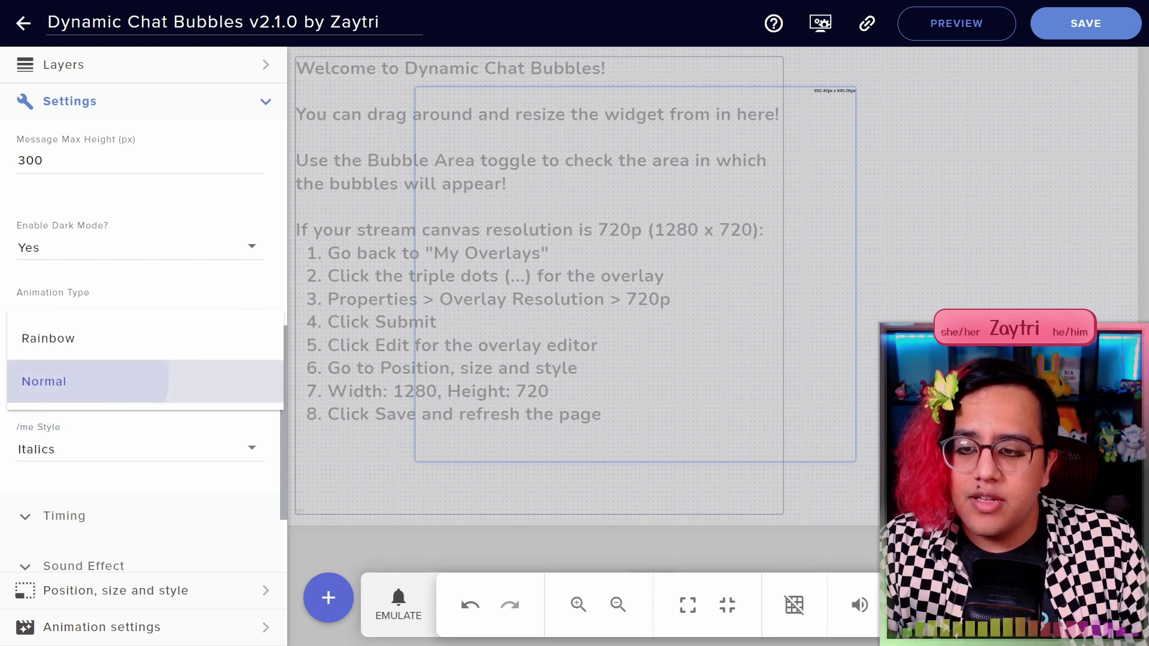
click(81, 381)
click(81, 339)
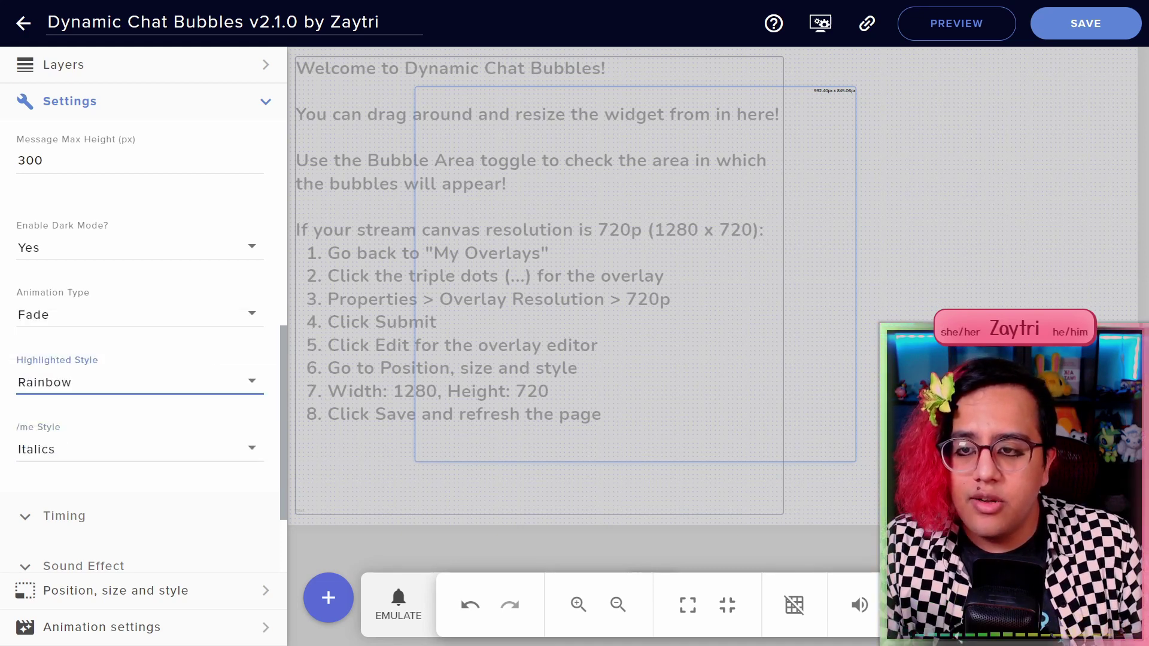
Send several random test messages from the preview settings to try out the restyled chat bubbles.
scroll(140, 345, up, 8)
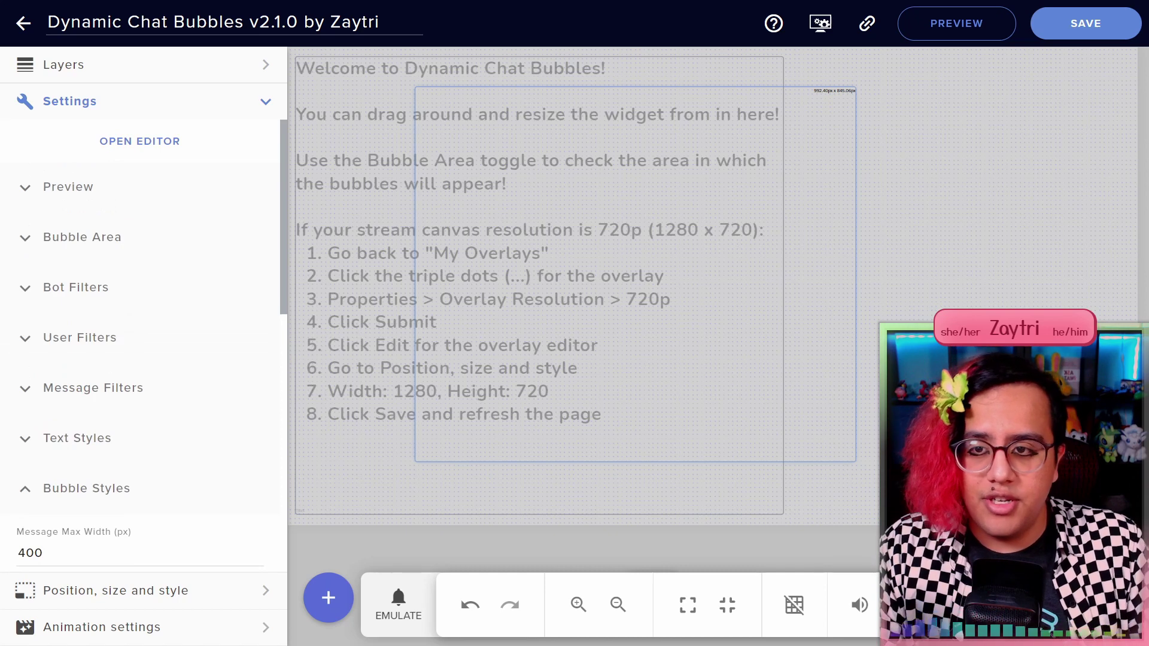
click(67, 186)
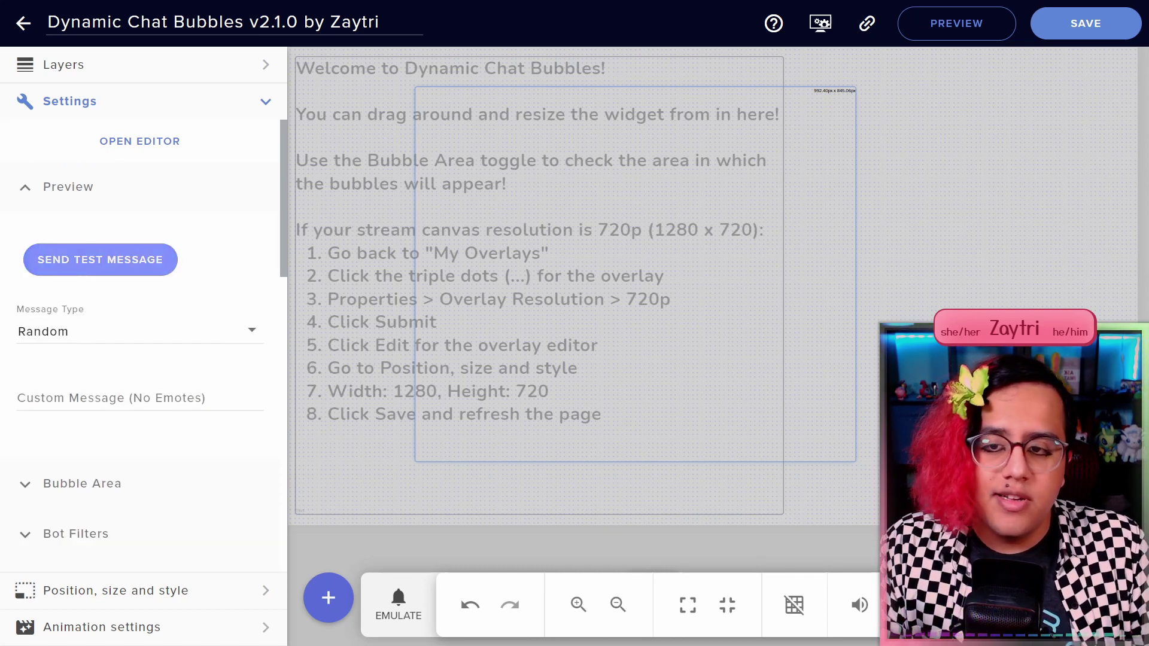
click(109, 260)
click(108, 259)
click(108, 260)
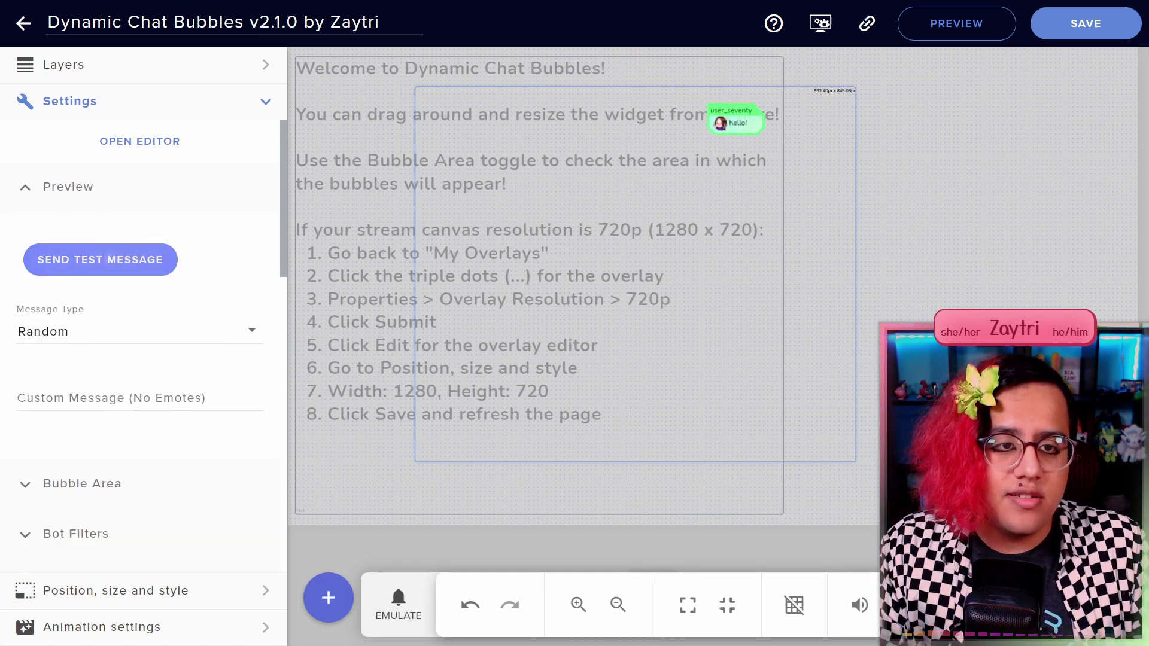
click(108, 260)
click(109, 259)
click(108, 260)
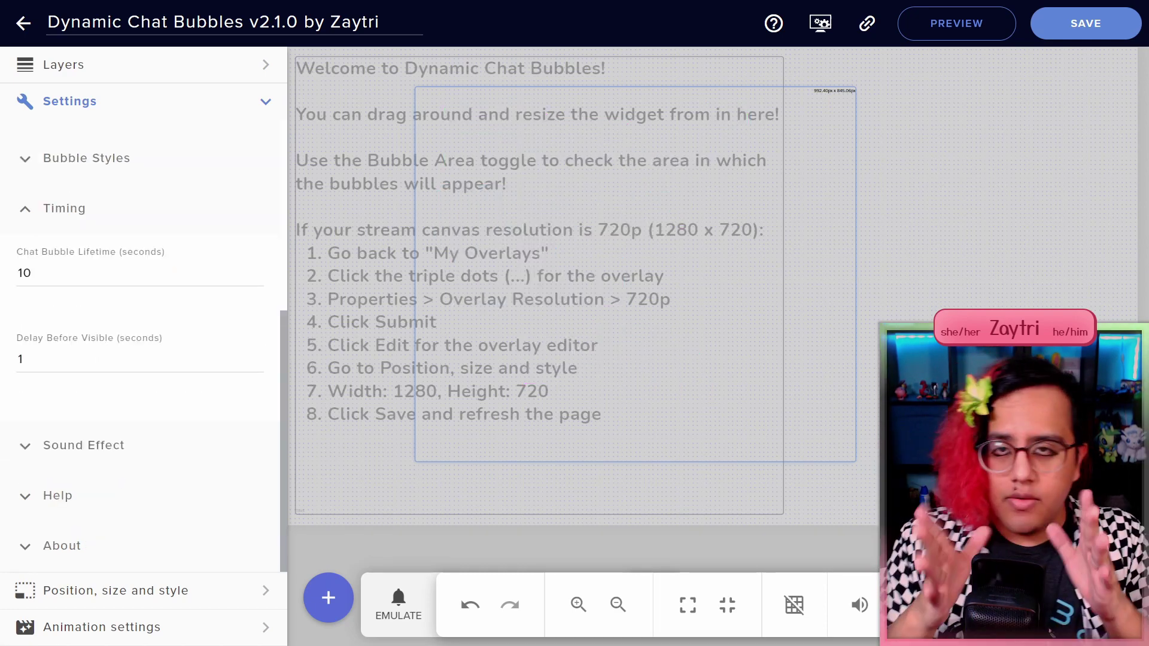
Review the chat bubble lifetime and the delay before visible in the timing settings.
click(174, 272)
key(ctrl+a)
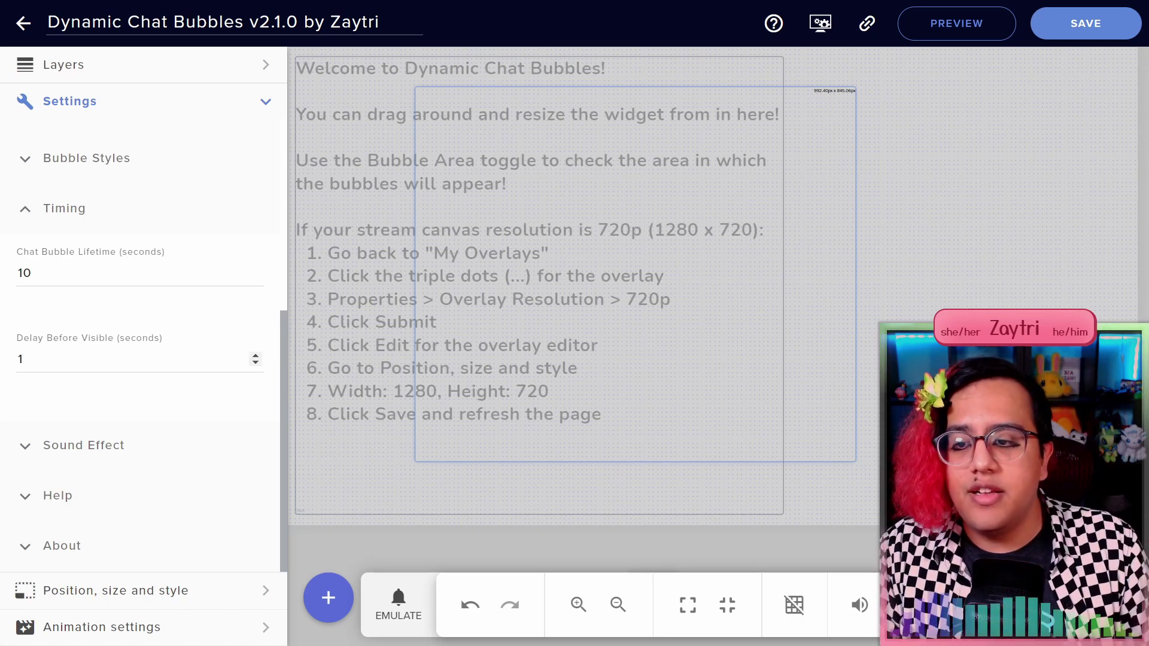
double_click(20, 359)
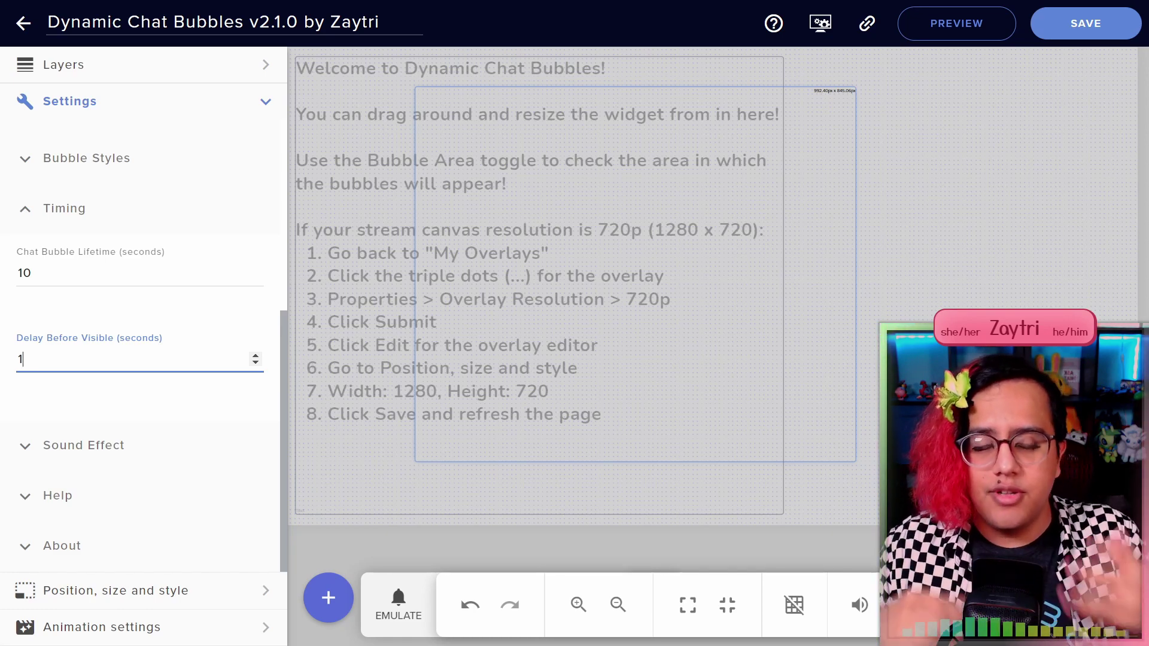
click(31, 272)
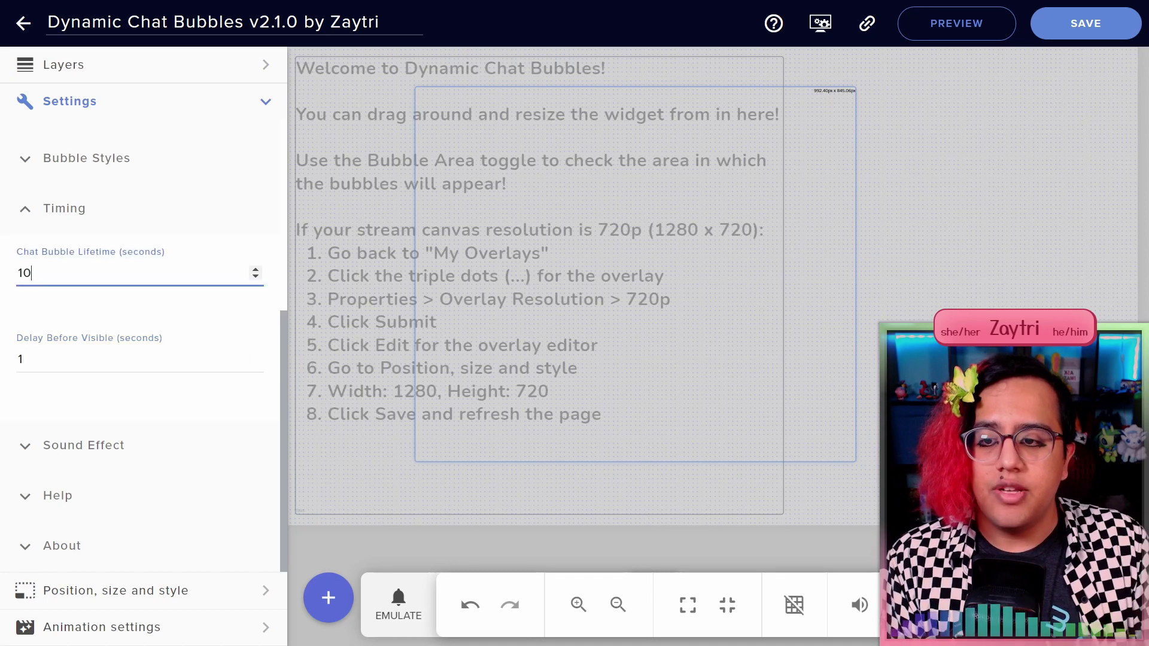
click(23, 359)
key(Tab)
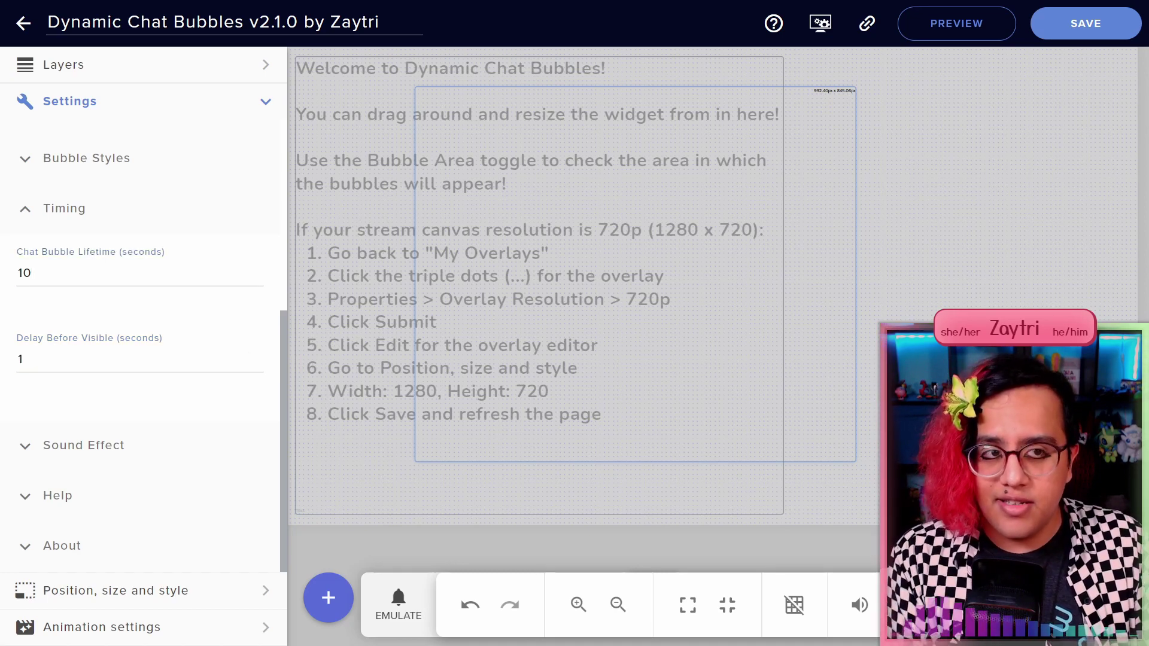